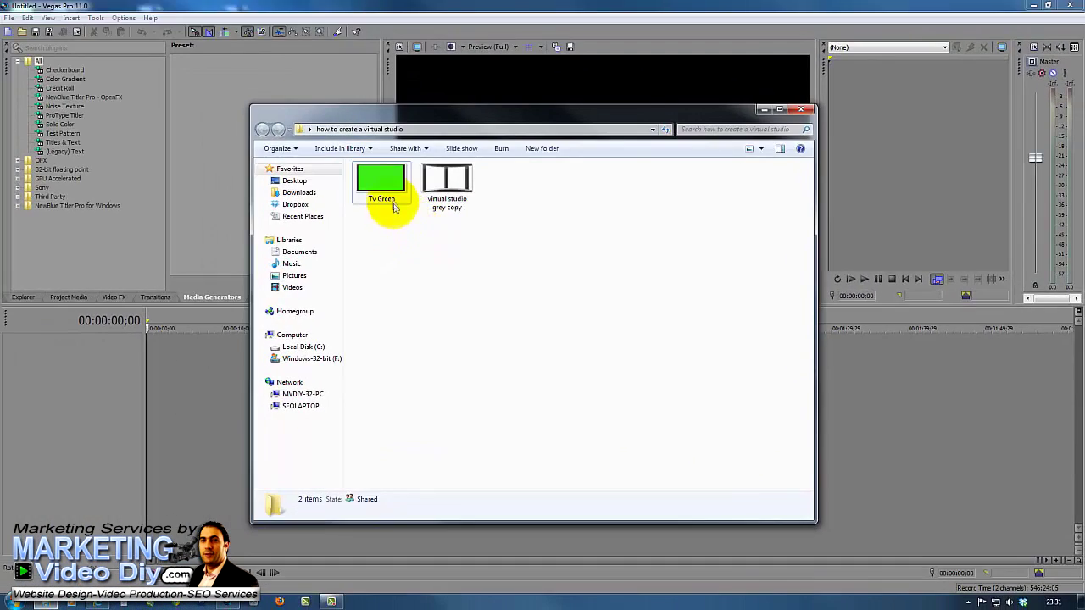
# Drag Tv Green.png and virtual studio grey copy.png from Explorer onto two separate Vegas tracks
pyautogui.click(384, 184)
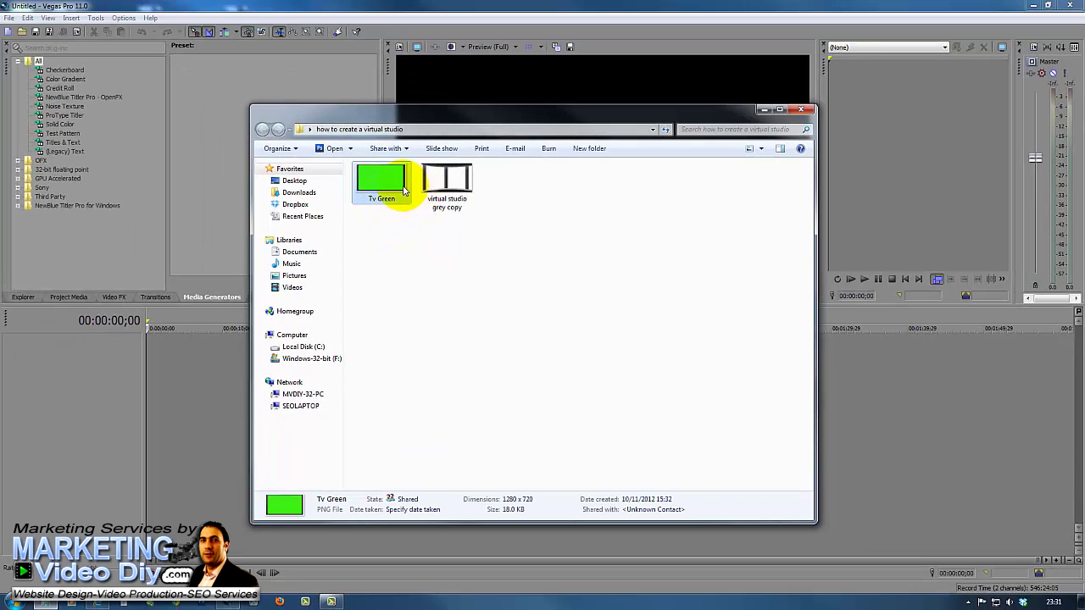
pyautogui.moveTo(382, 179); pyautogui.dragTo(190, 387)
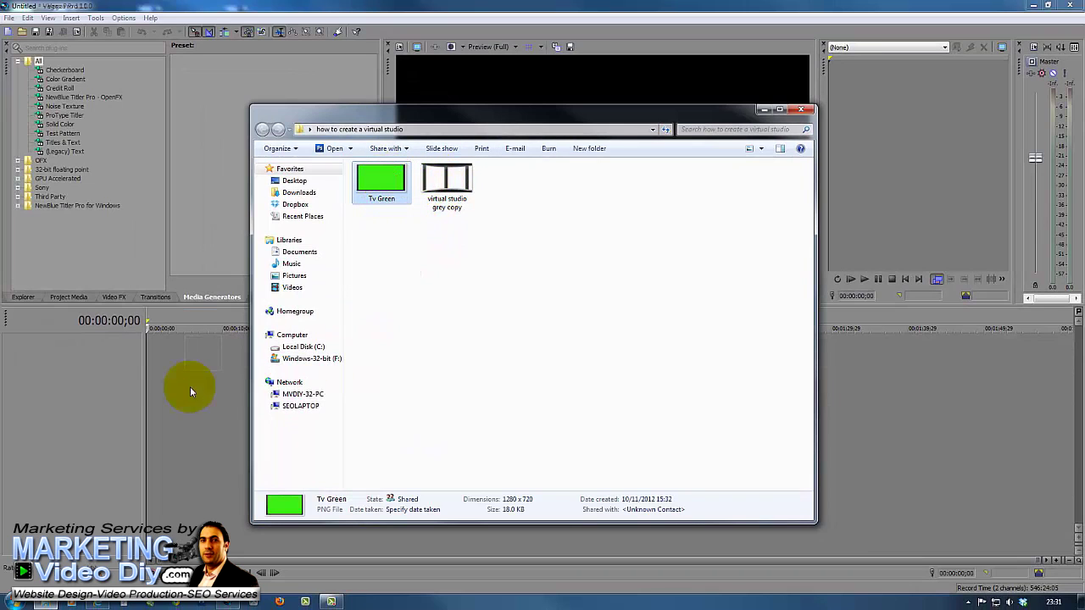
pyautogui.moveTo(447, 180); pyautogui.dragTo(200, 398)
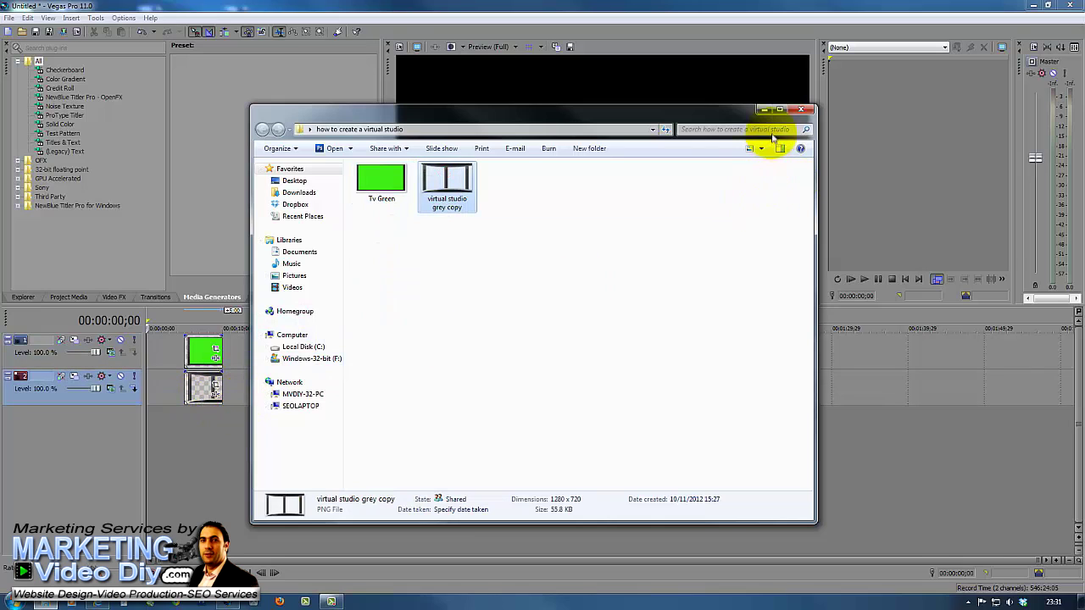
# Move the Tv Green and studio clips so both start at 00:00:00;00
pyautogui.click(764, 110)
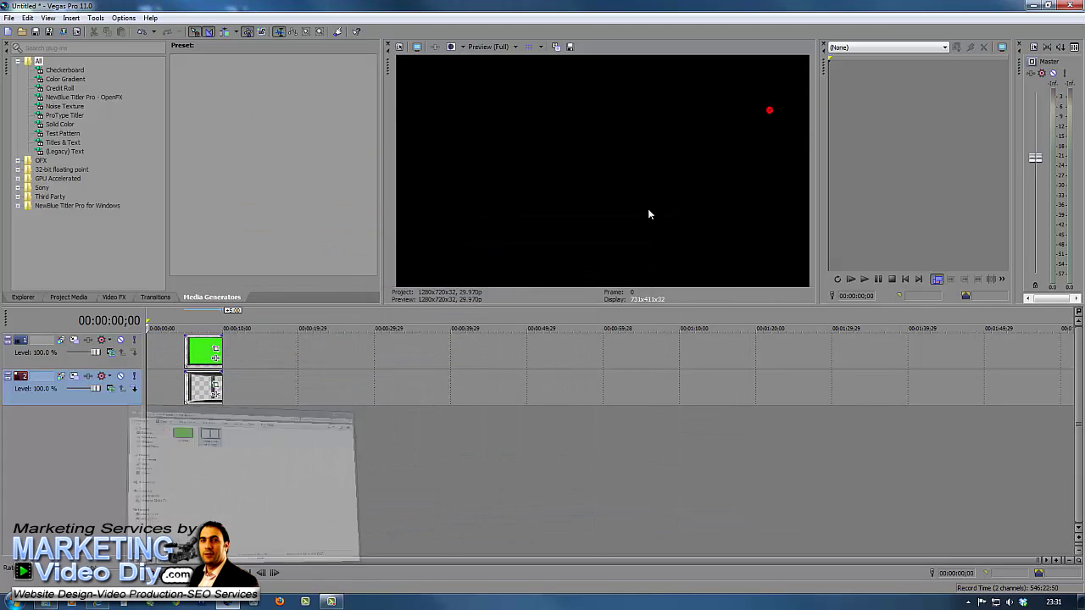
pyautogui.moveTo(191, 348); pyautogui.dragTo(152, 352)
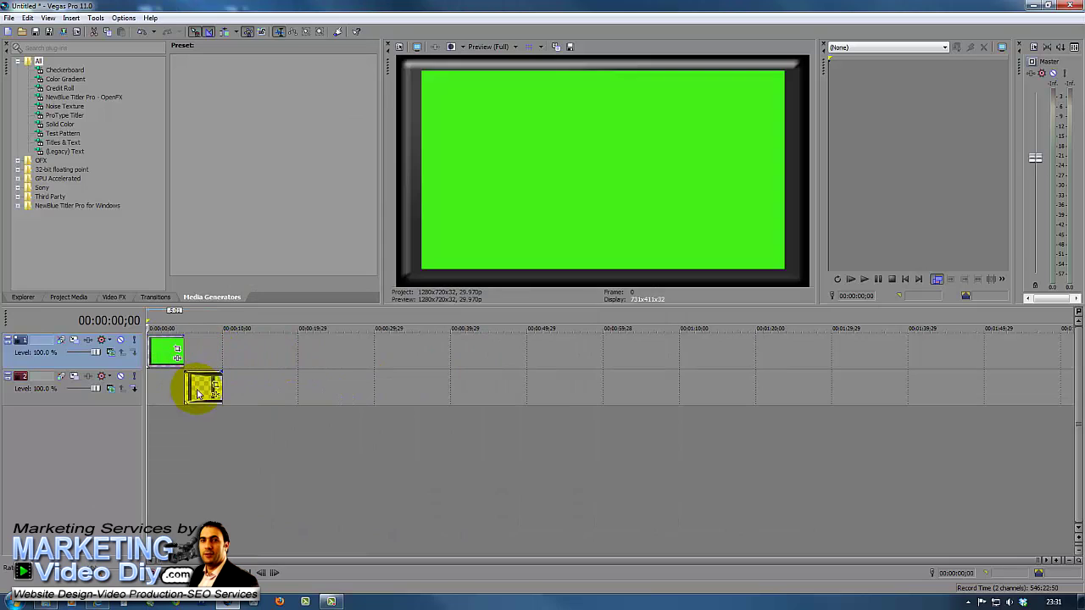
pyautogui.moveTo(206, 388); pyautogui.dragTo(153, 393)
pyautogui.click(169, 481)
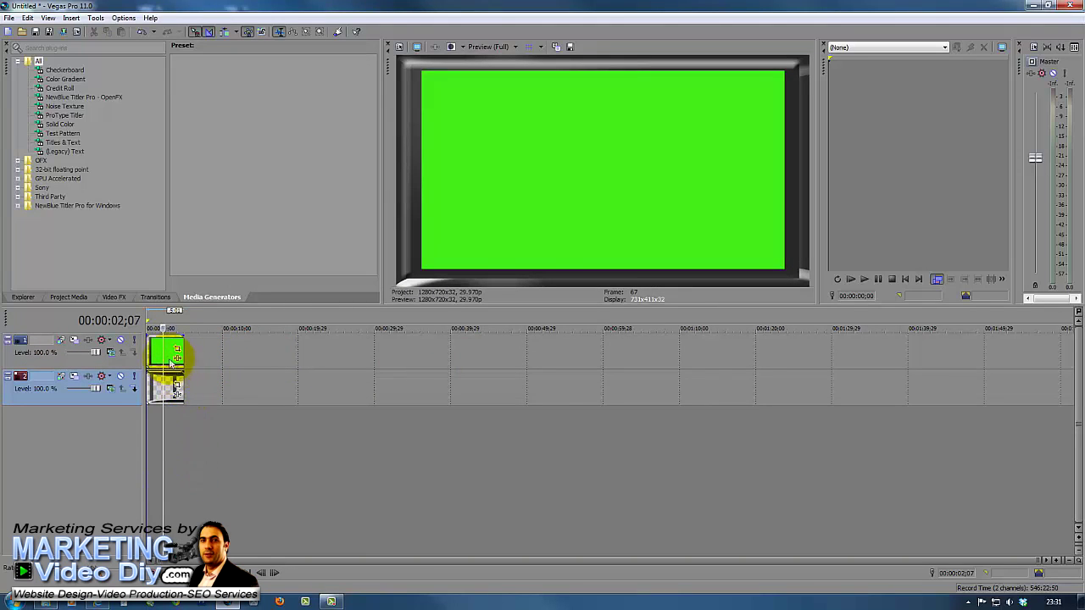
pyautogui.moveTo(170, 351)
pyautogui.mouseDown()
pyautogui.moveTo(251, 351)
pyautogui.moveTo(169, 362)
pyautogui.moveTo(203, 362)
pyautogui.moveTo(185, 363)
pyautogui.mouseUp()
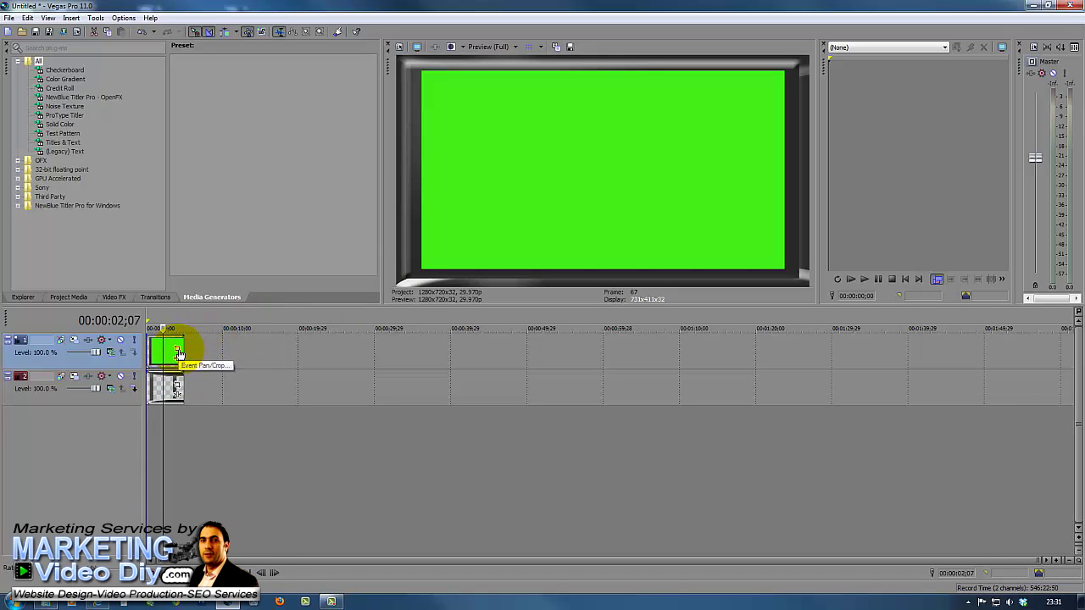
pyautogui.click(178, 352)
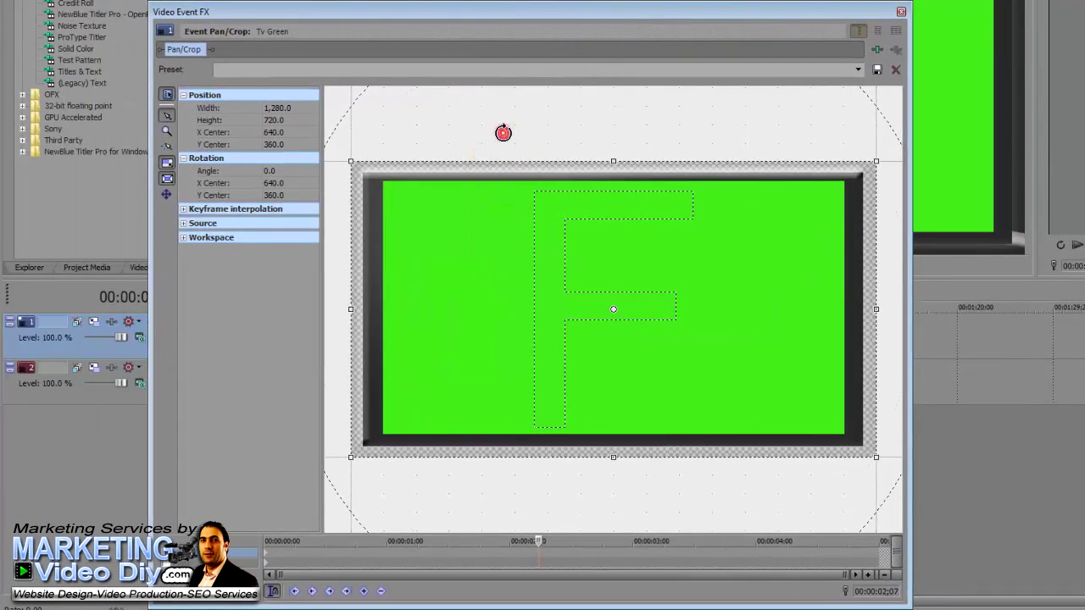
# Widen the Pan/Crop frame to about 2965 so the green TV shrinks, centred in the studio
pyautogui.scroll(-3, 504, 131)
pyautogui.scroll(-3, 504, 136)
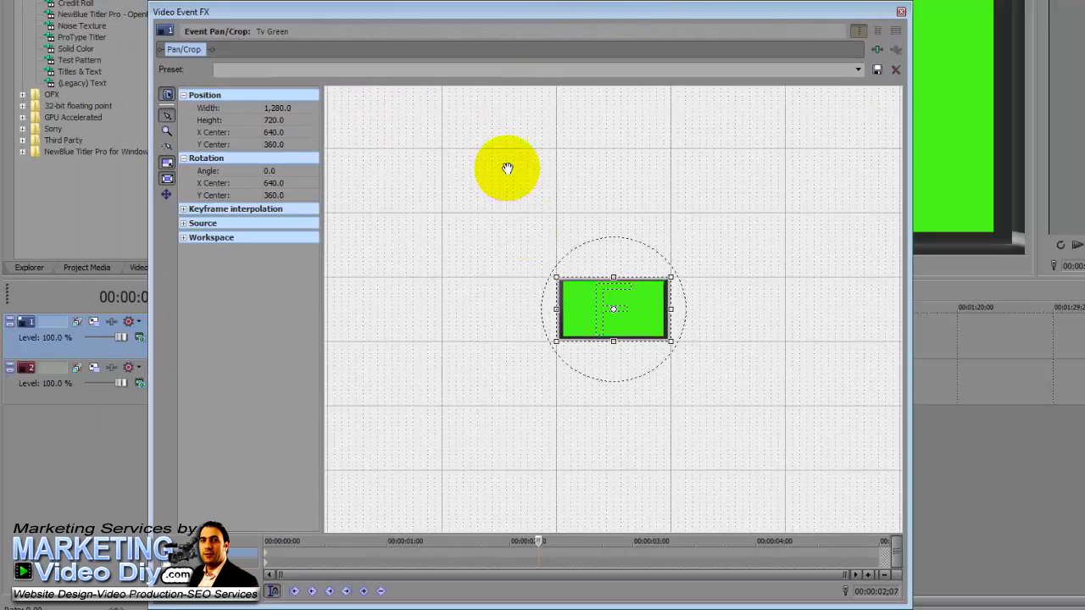
pyautogui.moveTo(556, 278); pyautogui.dragTo(424, 218)
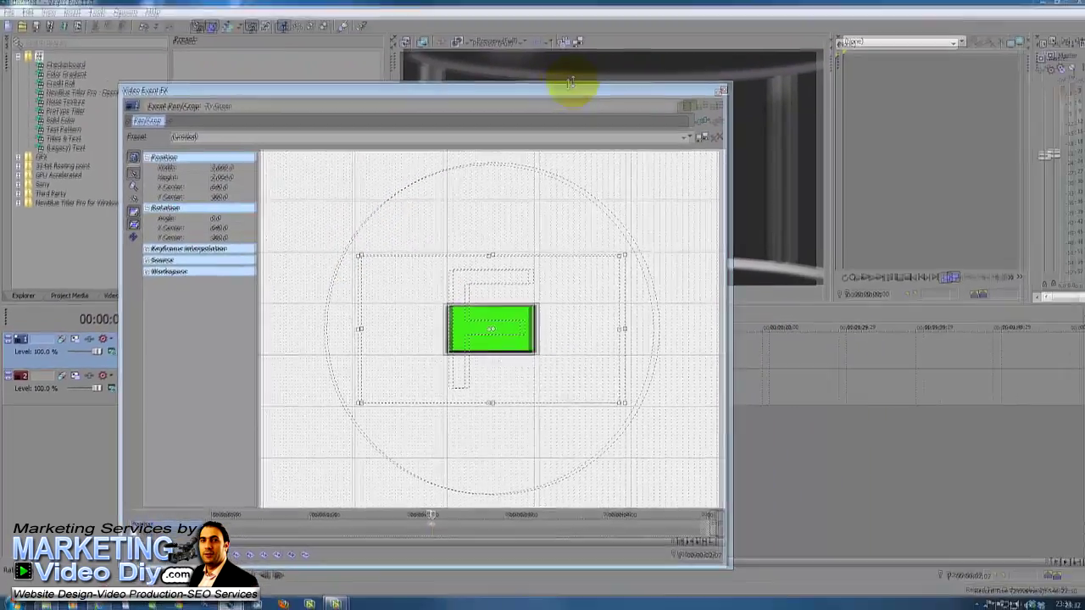
pyautogui.moveTo(718, 4); pyautogui.dragTo(733, 212)
pyautogui.moveTo(581, 251); pyautogui.dragTo(582, 278)
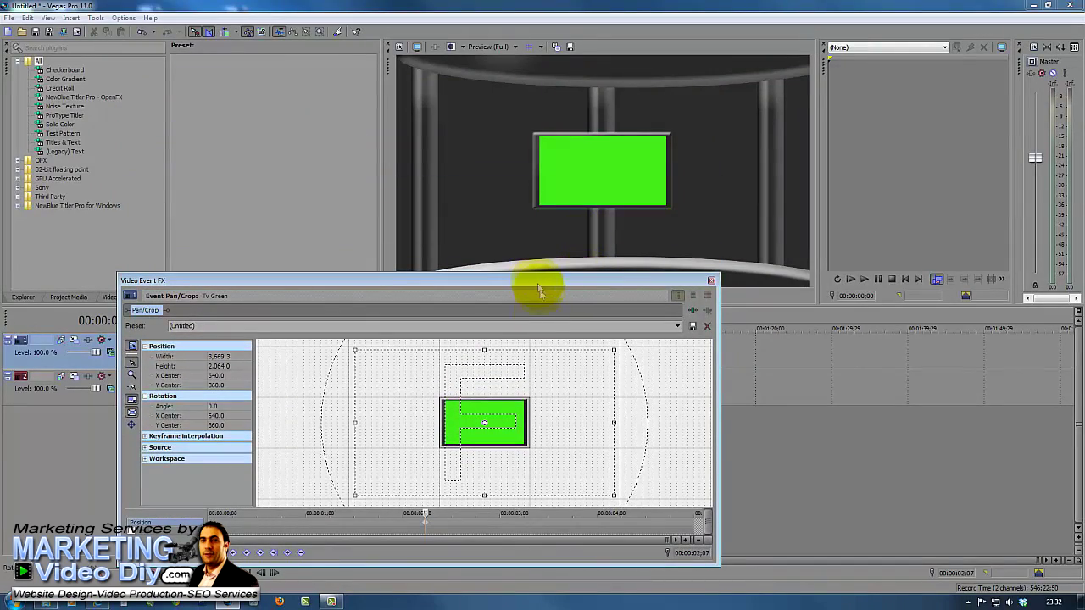
pyautogui.moveTo(356, 352); pyautogui.dragTo(380, 364)
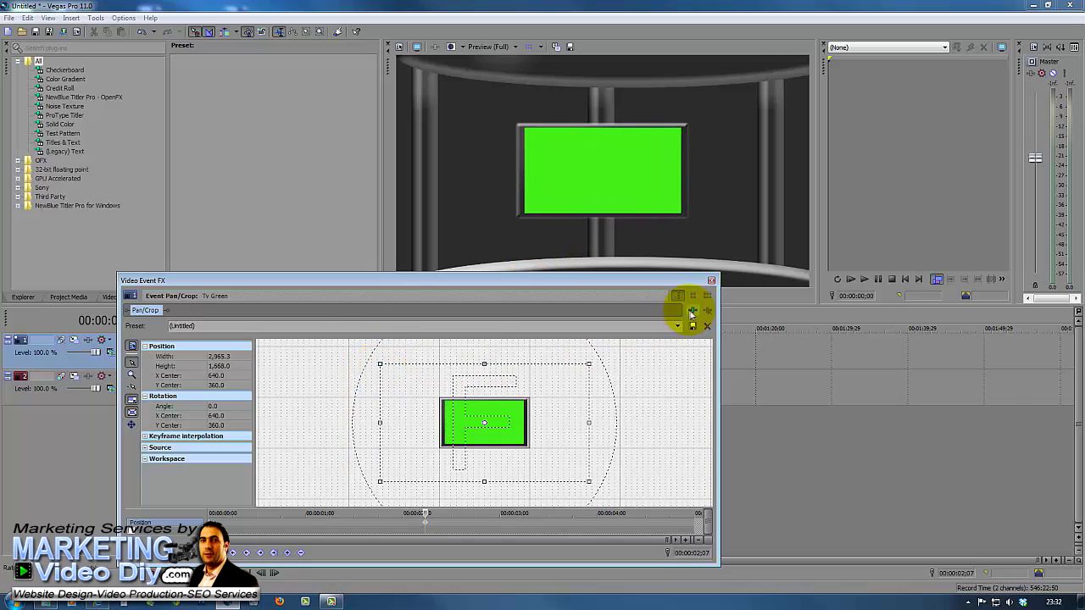
pyautogui.click(711, 281)
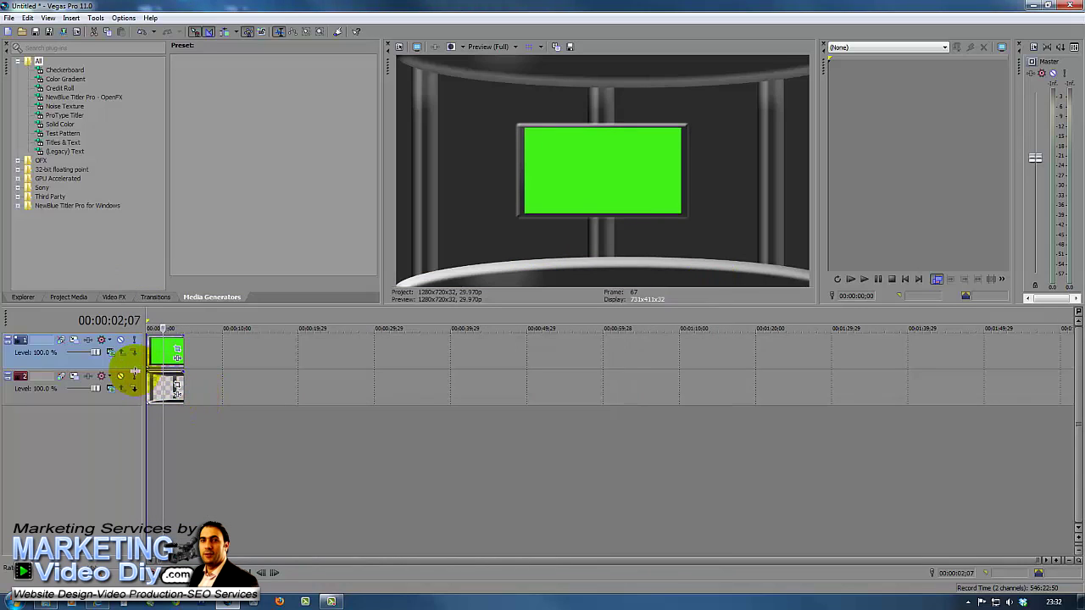
# Set track 1 to 3D Source Alpha compositing and rotate the TV to Y orientation 30.5
pyautogui.click(111, 353)
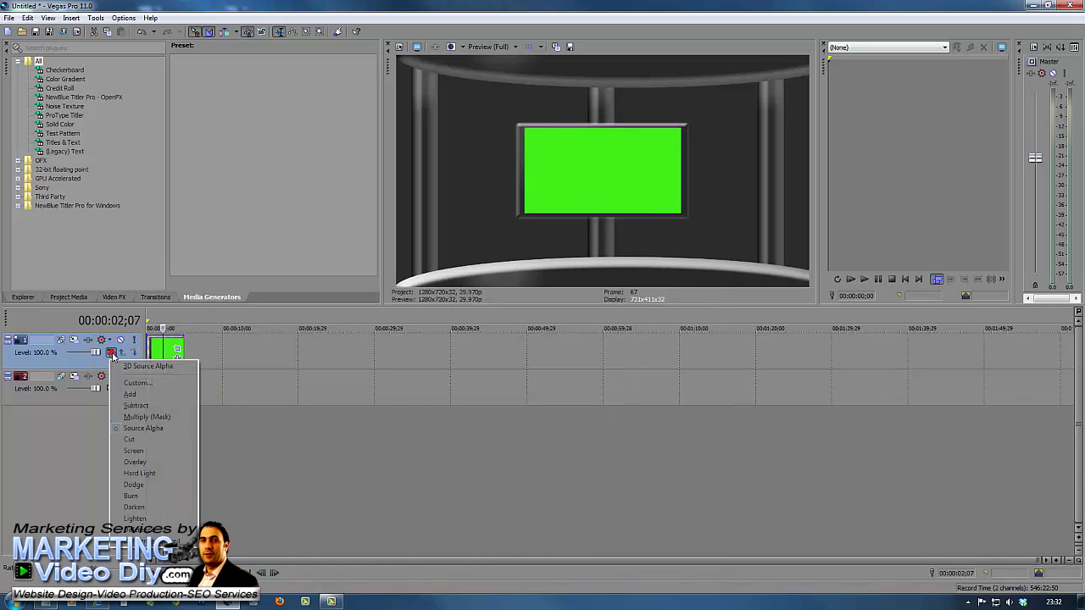
pyautogui.click(121, 370)
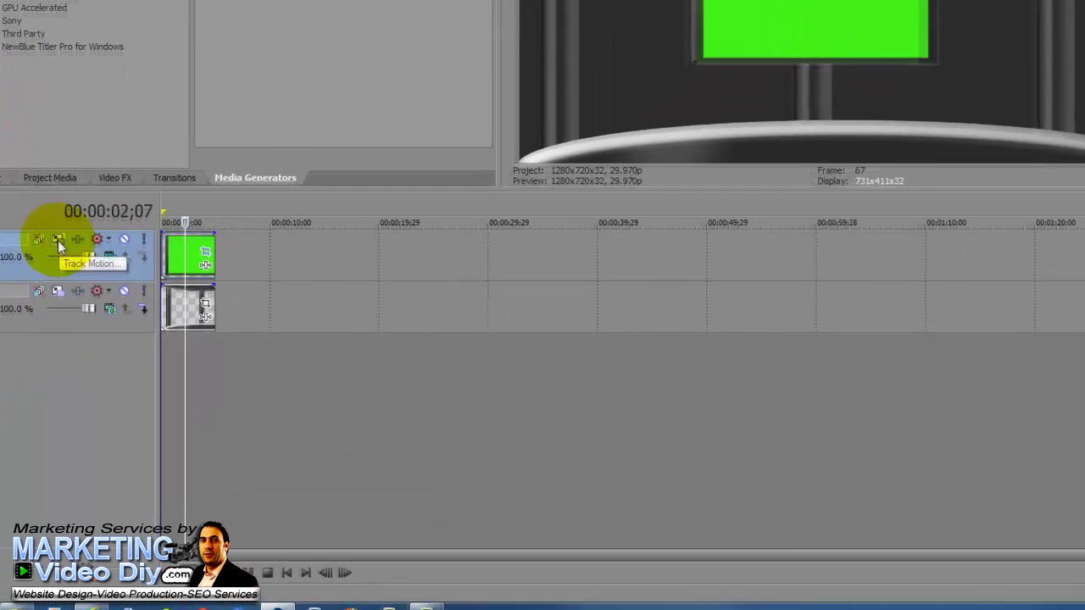
pyautogui.click(74, 340)
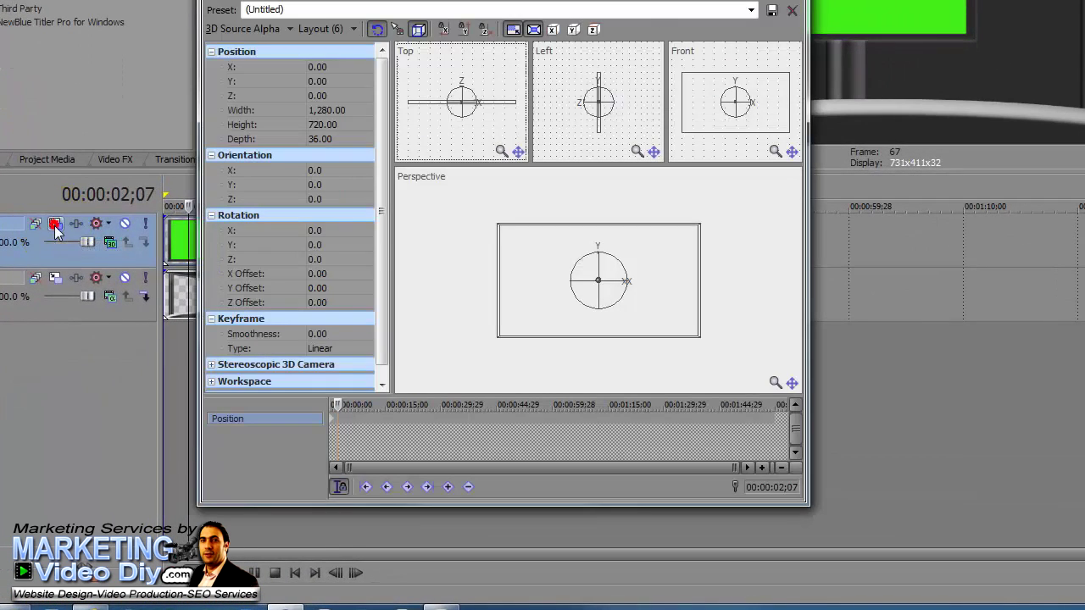
pyautogui.click(359, 185)
pyautogui.click(365, 184)
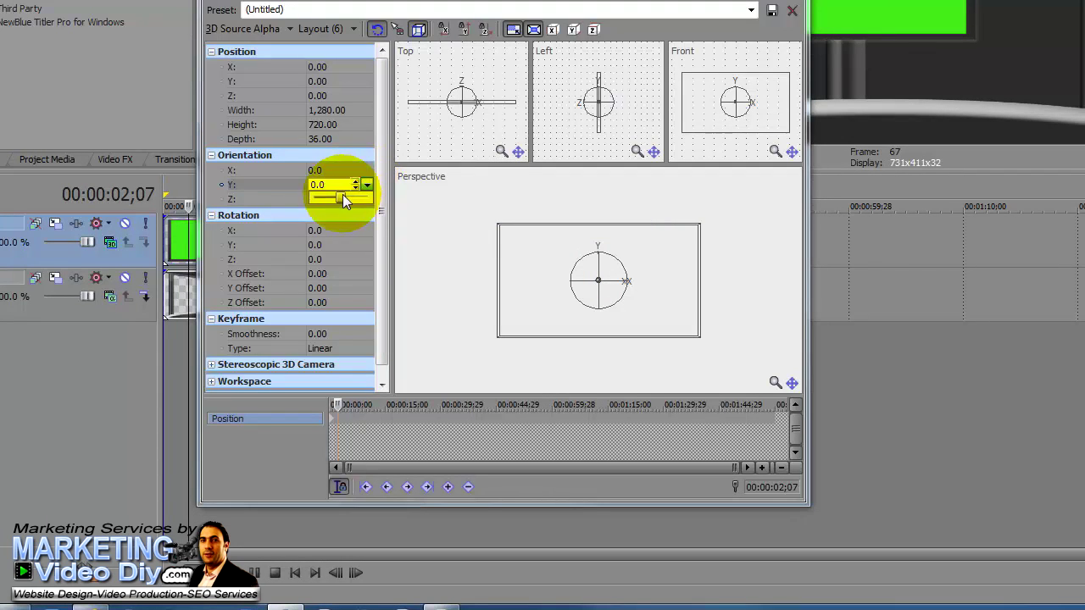
pyautogui.moveTo(339, 199); pyautogui.dragTo(345, 195)
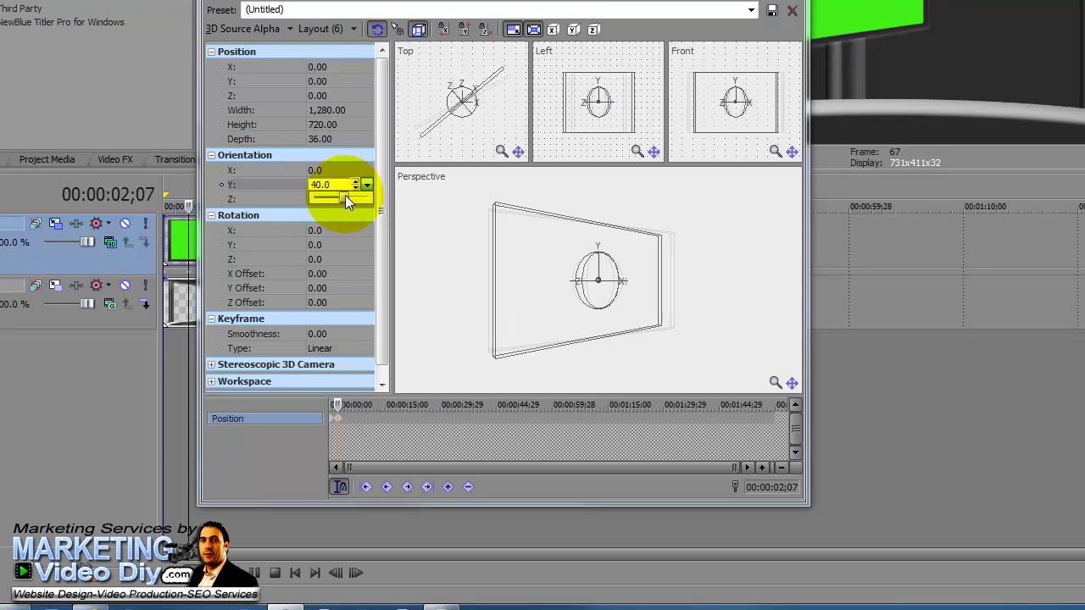
pyautogui.click(356, 182)
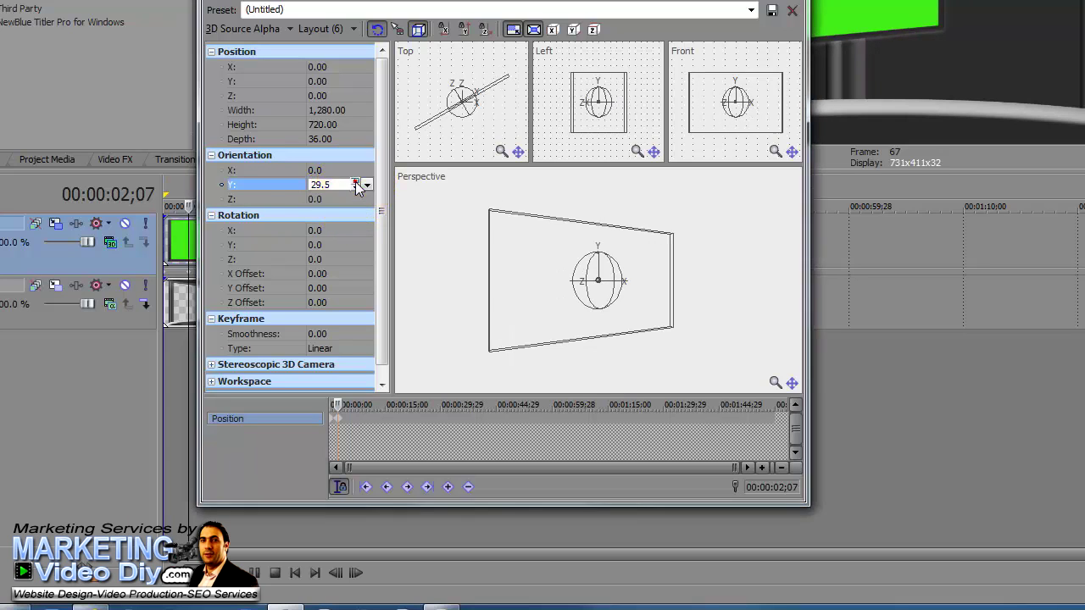
pyautogui.click(356, 182)
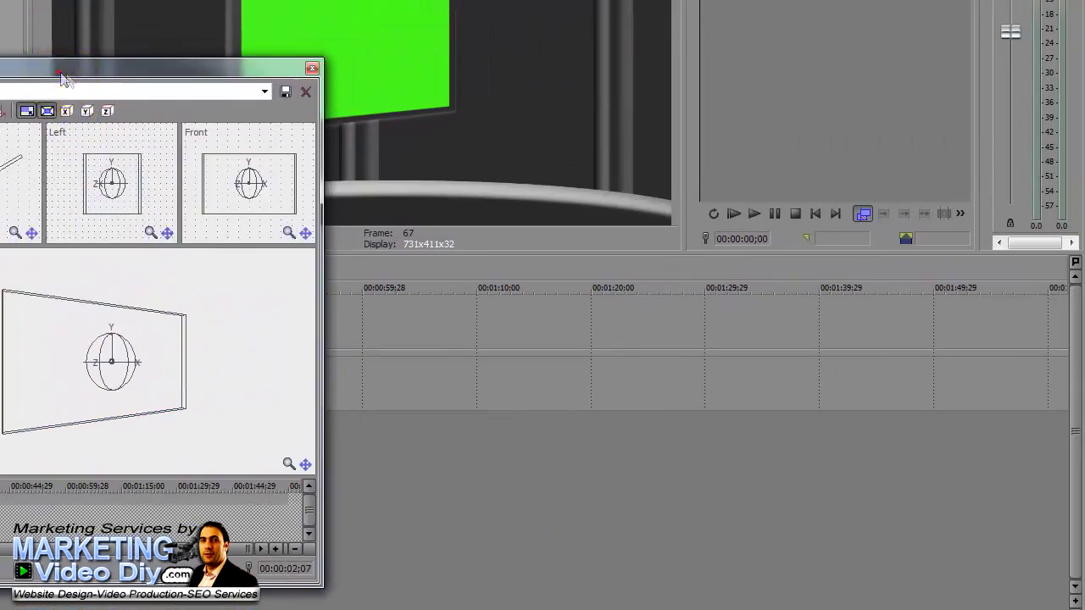
# Resize the angled TV to 1,103.12 × 620.51 and move it left to X -237.30, Y 32.36
pyautogui.moveTo(546, 0); pyautogui.dragTo(582, 27)
pyautogui.moveTo(96, 111); pyautogui.dragTo(731, 55)
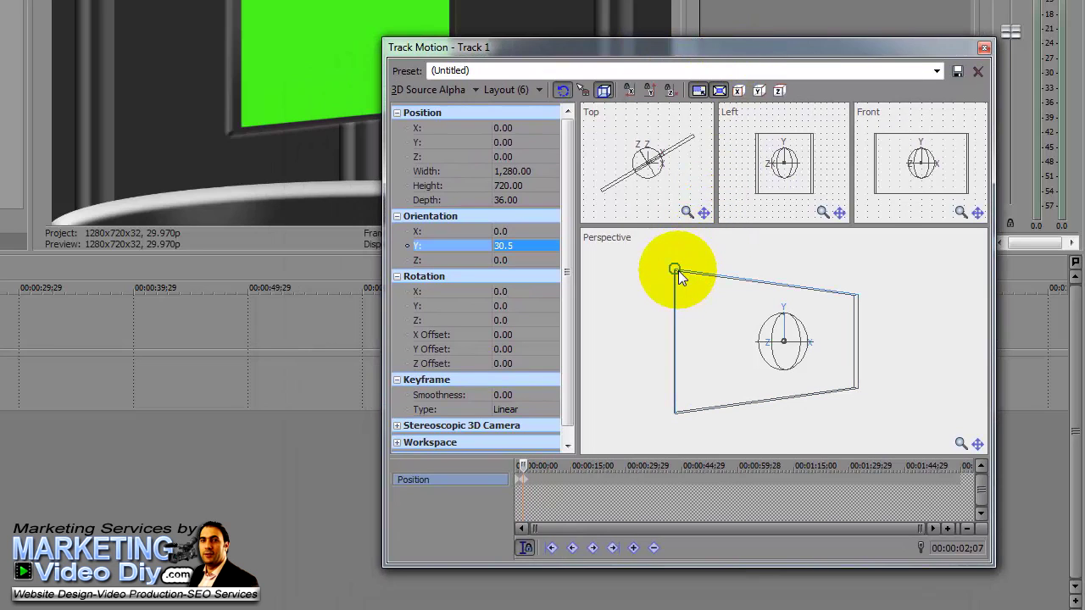
pyautogui.moveTo(679, 271)
pyautogui.mouseDown()
pyautogui.moveTo(661, 271)
pyautogui.moveTo(676, 275)
pyautogui.mouseUp()
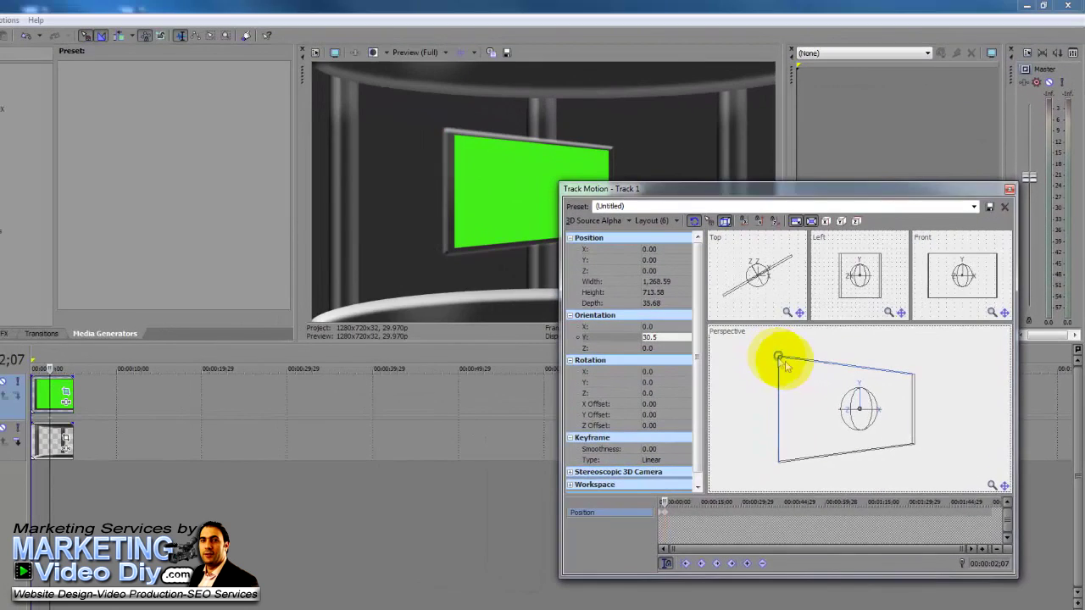
pyautogui.moveTo(799, 375); pyautogui.dragTo(777, 376)
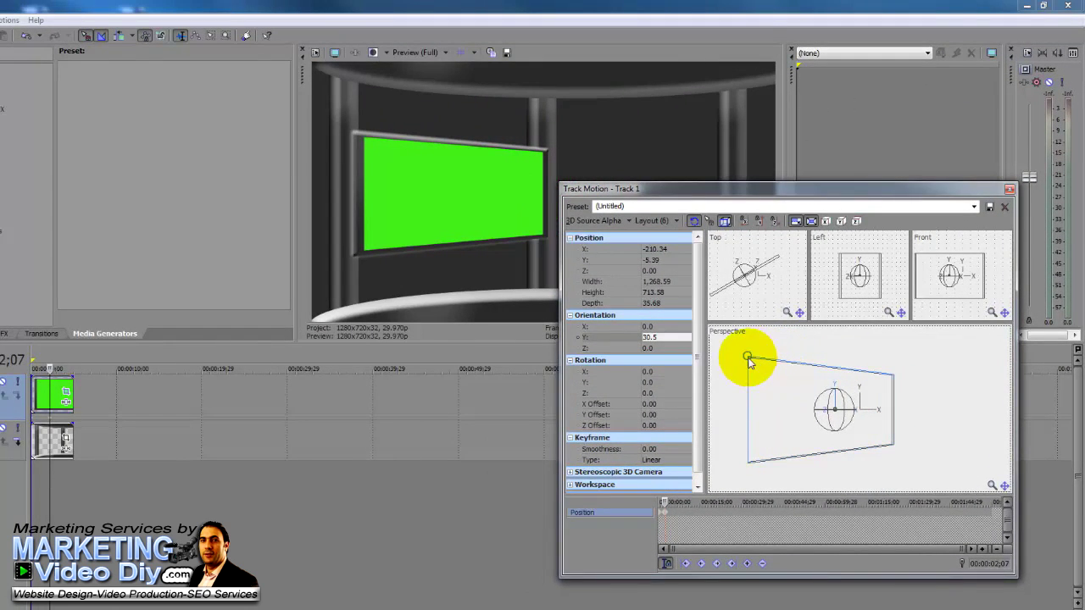
pyautogui.moveTo(755, 364)
pyautogui.mouseDown()
pyautogui.moveTo(772, 379)
pyautogui.moveTo(751, 365)
pyautogui.moveTo(767, 380)
pyautogui.moveTo(766, 369)
pyautogui.mouseUp()
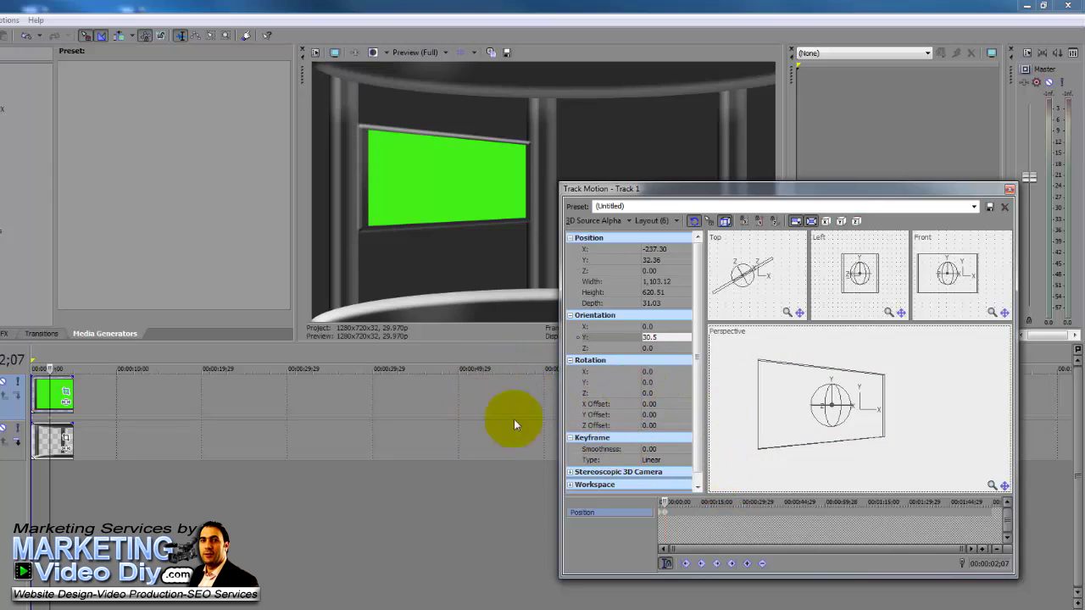
pyautogui.click(661, 516)
pyautogui.rightClick(666, 514)
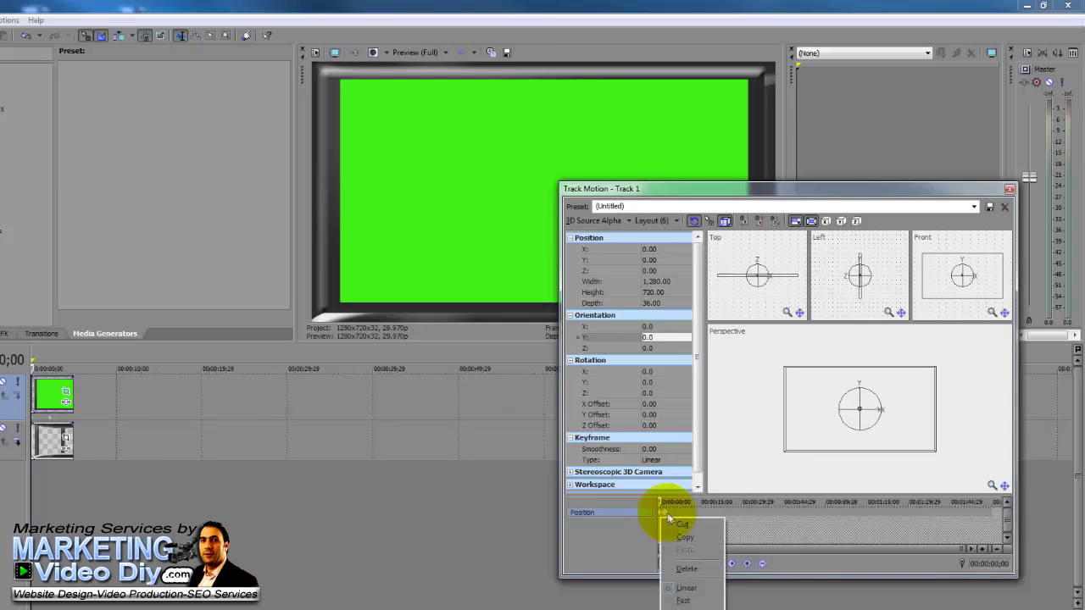
pyautogui.click(694, 575)
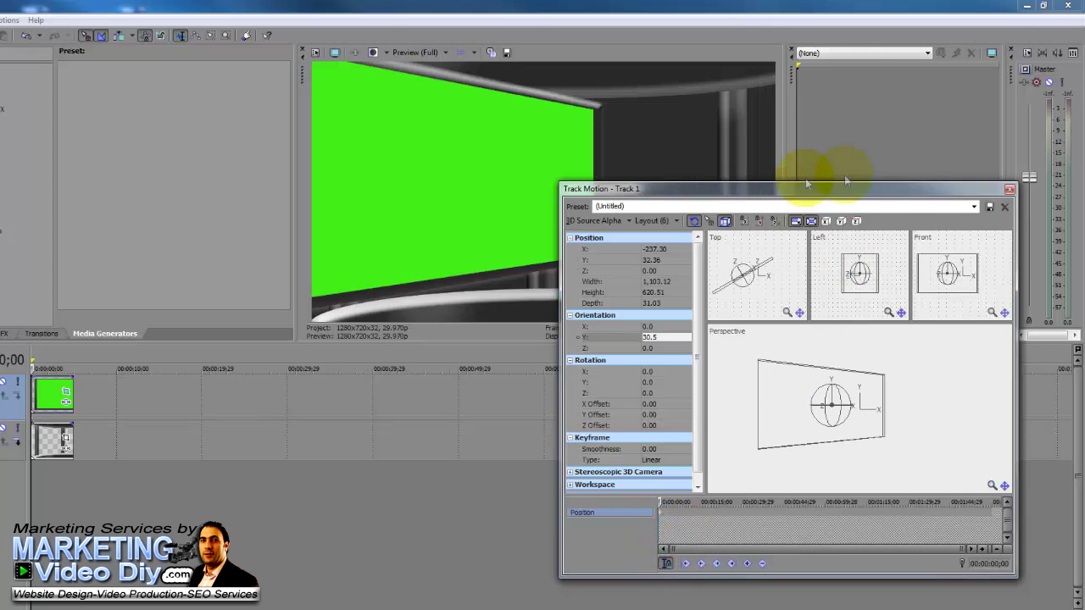
pyautogui.moveTo(893, 188); pyautogui.dragTo(702, 193)
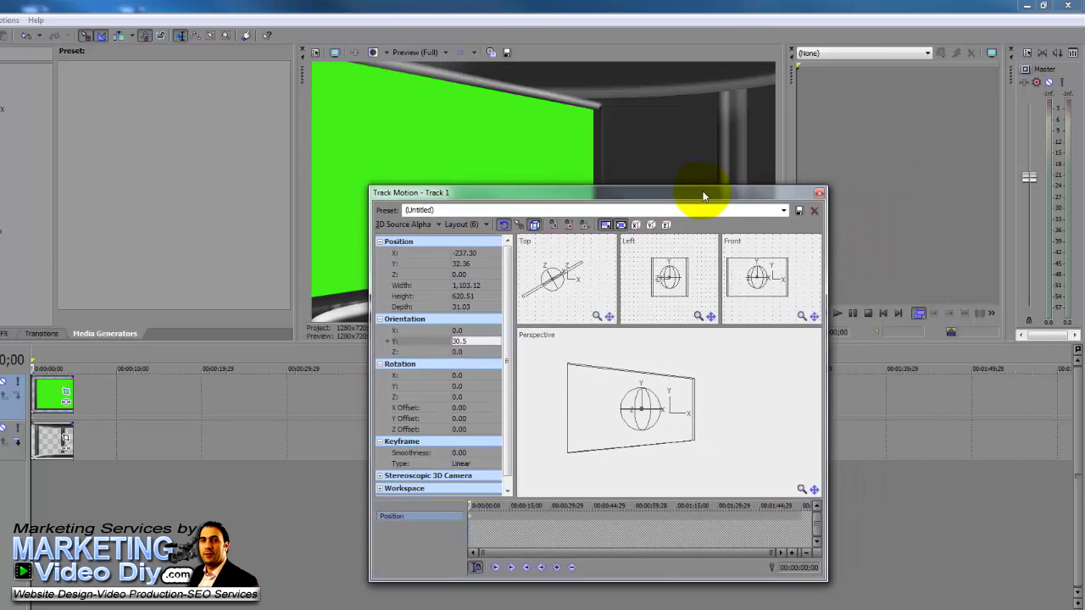
pyautogui.moveTo(462, 502); pyautogui.dragTo(497, 505)
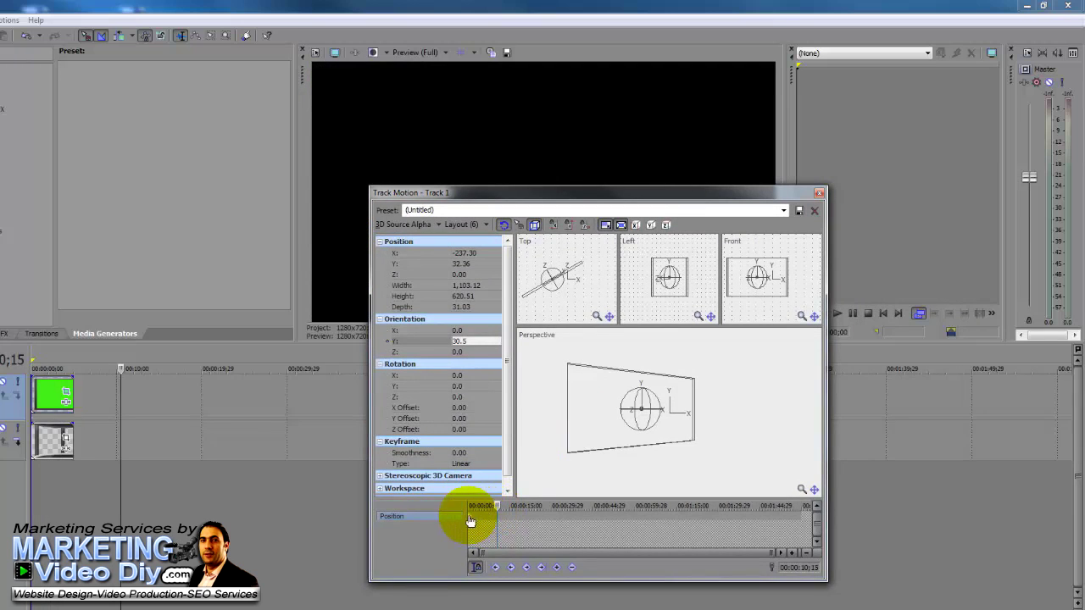
pyautogui.click(487, 520)
pyautogui.click(475, 520)
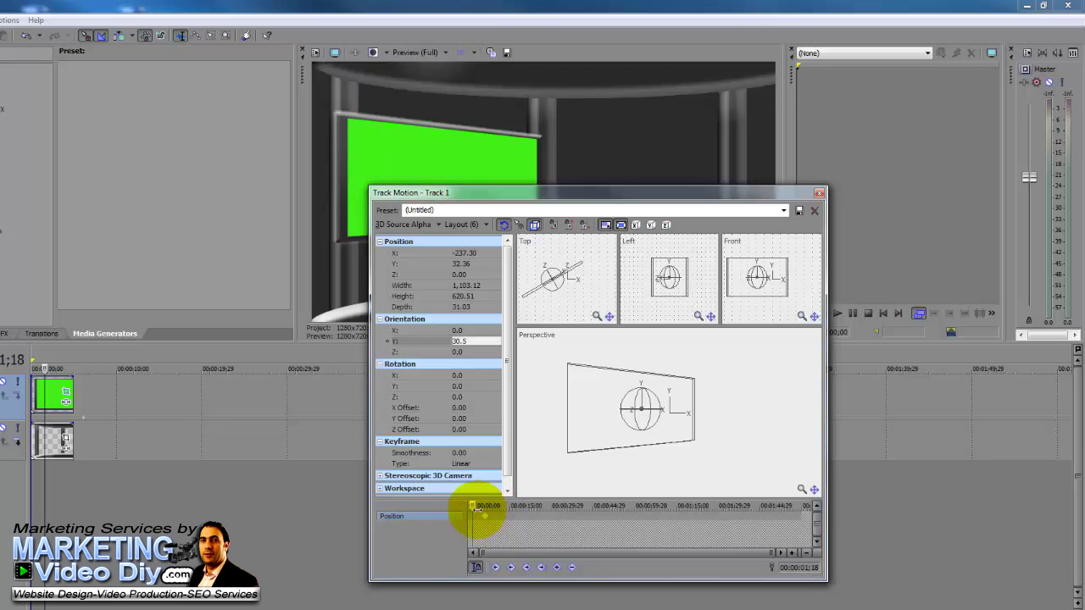
pyautogui.click(466, 505)
pyautogui.moveTo(466, 506); pyautogui.dragTo(484, 505)
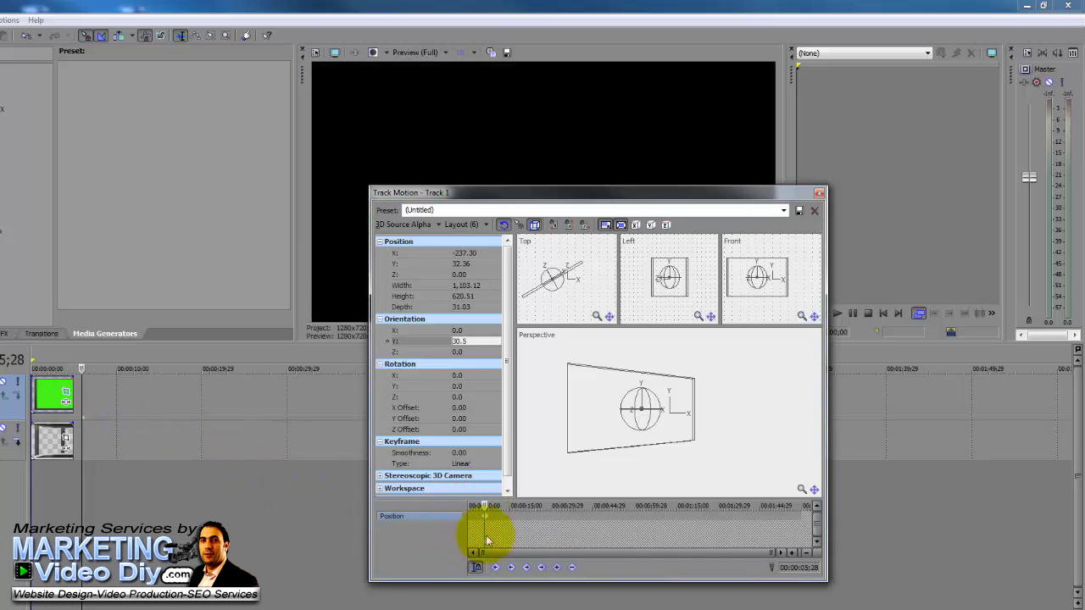
pyautogui.moveTo(643, 196); pyautogui.dragTo(574, 196)
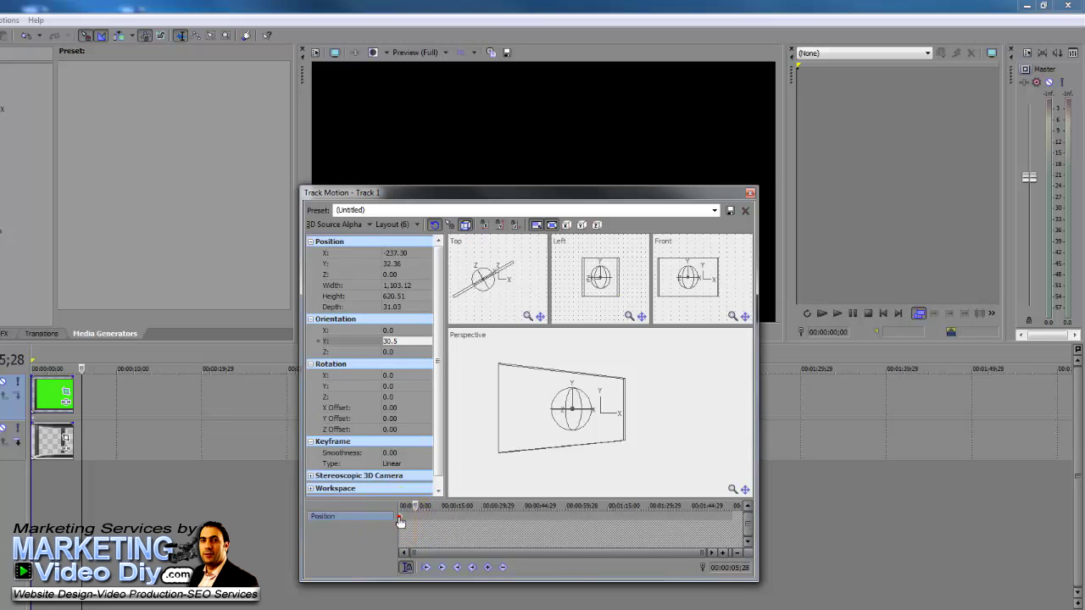
pyautogui.click(403, 517)
pyautogui.moveTo(402, 506); pyautogui.dragTo(417, 506)
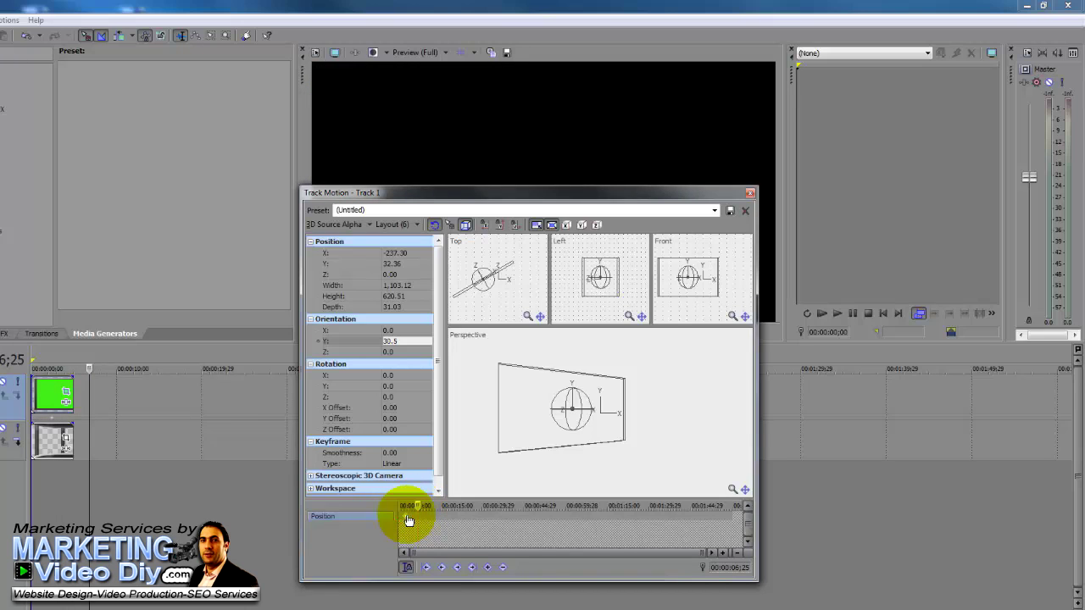
pyautogui.moveTo(420, 506); pyautogui.dragTo(398, 507)
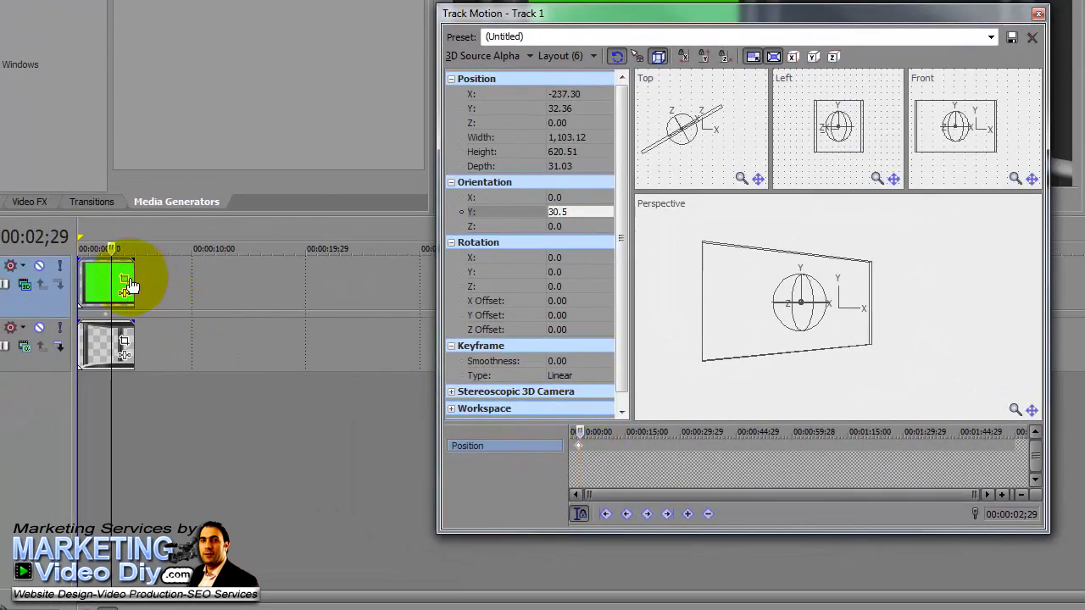
# Delete the starting Pan/Crop keyframe from the Tv Green clip
pyautogui.click(124, 284)
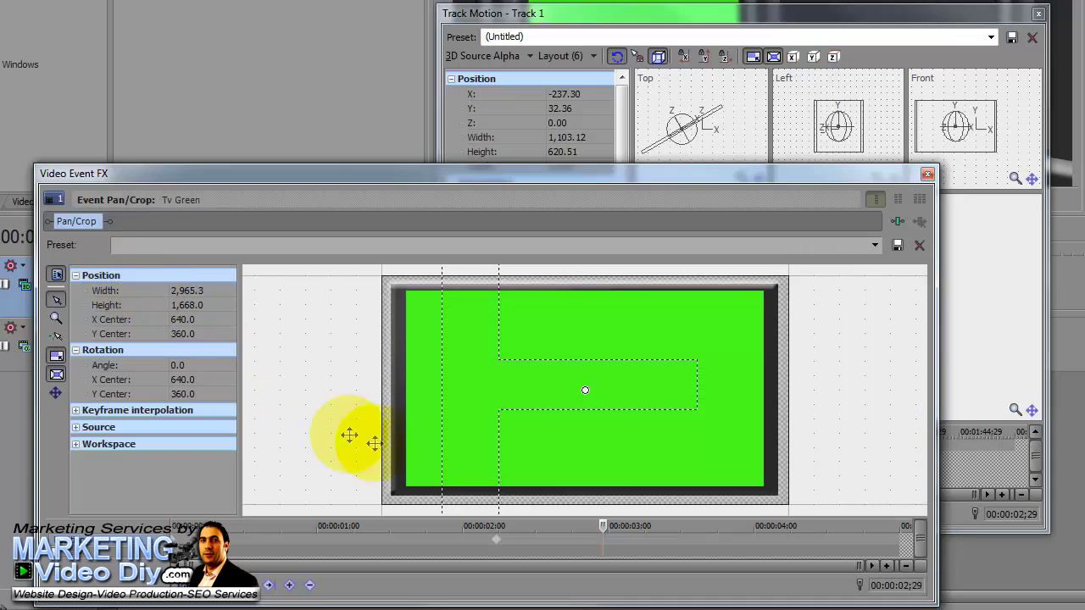
pyautogui.click(174, 540)
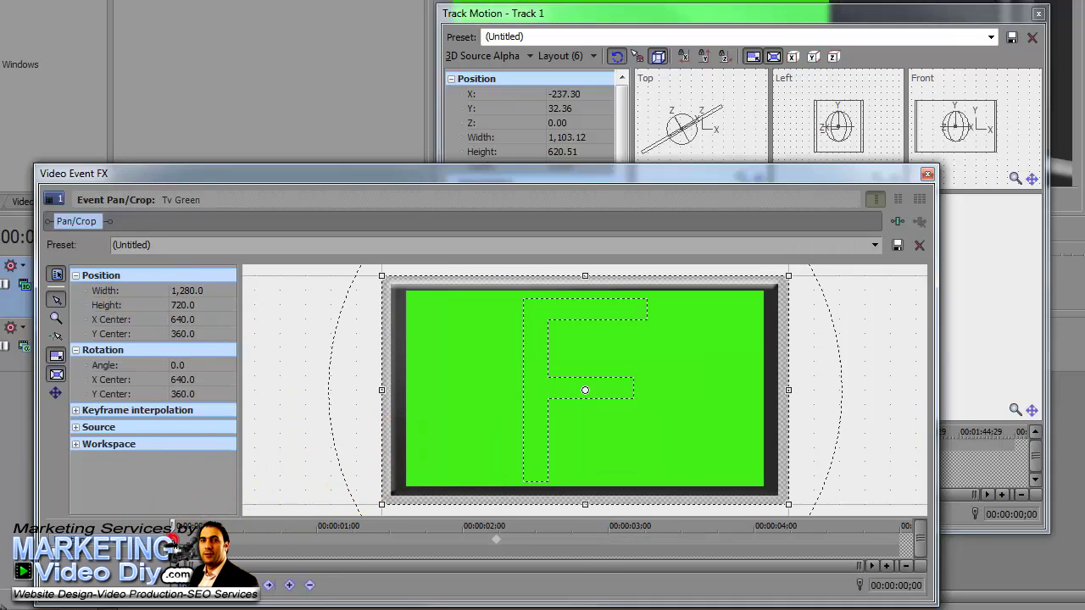
pyautogui.rightClick(174, 540)
pyautogui.click(218, 412)
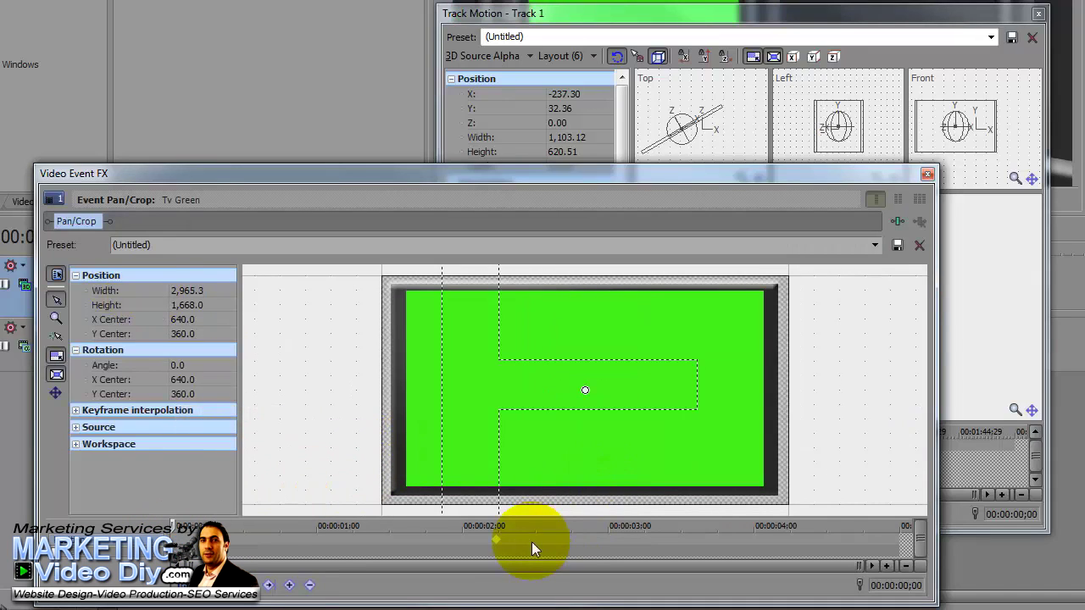
# Close the Pan/Crop and Track Motion windows to leave the angled TV previewed
pyautogui.click(499, 530)
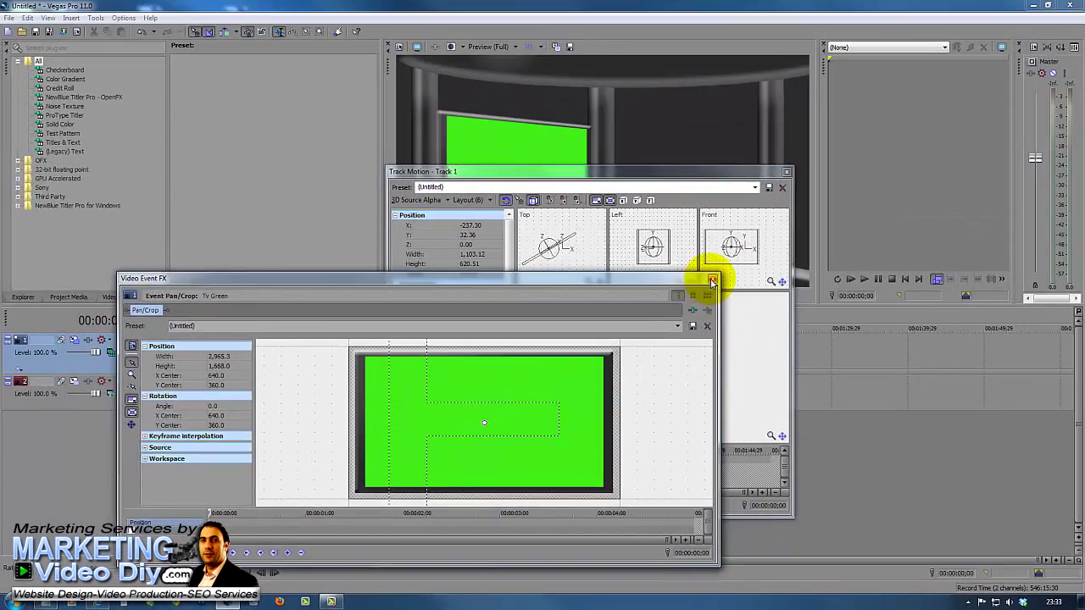
pyautogui.click(791, 240)
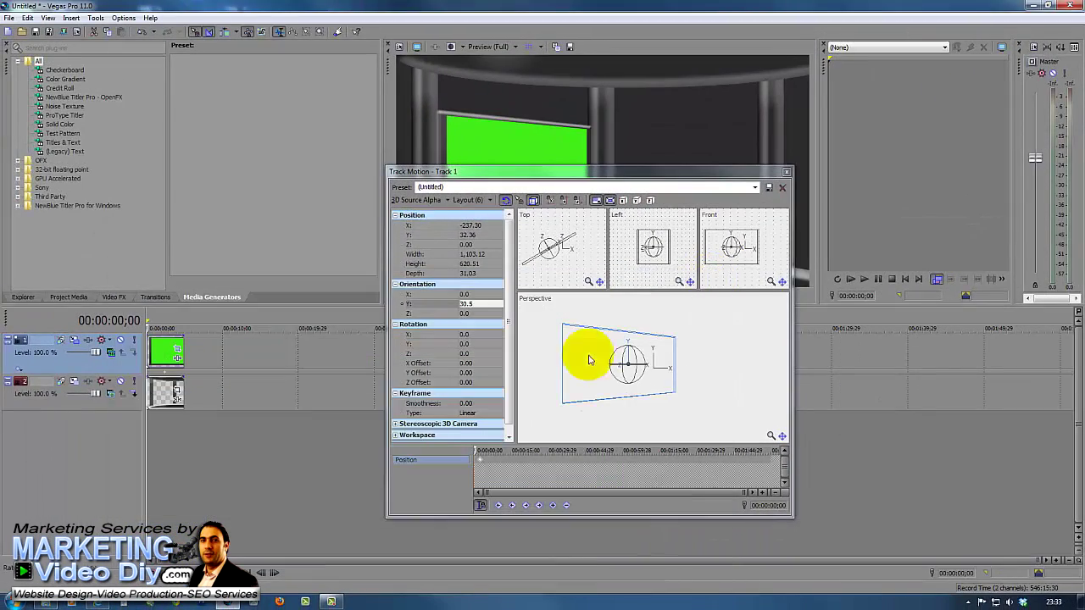
pyautogui.moveTo(641, 178); pyautogui.dragTo(696, 183)
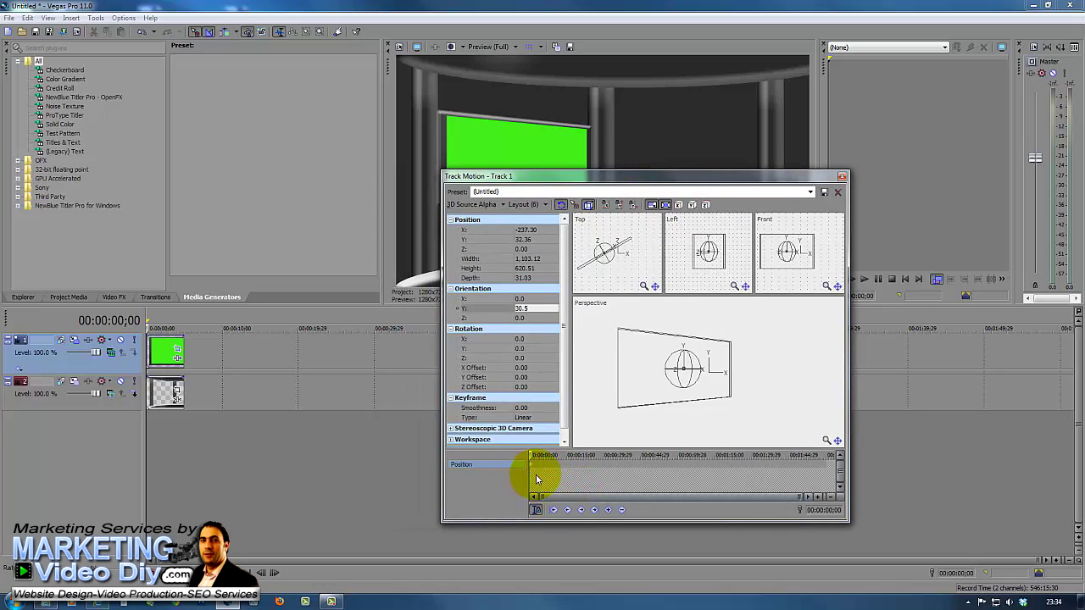
pyautogui.click(842, 177)
# Select the studio clip's time span and play it back once
pyautogui.doubleClick(166, 394)
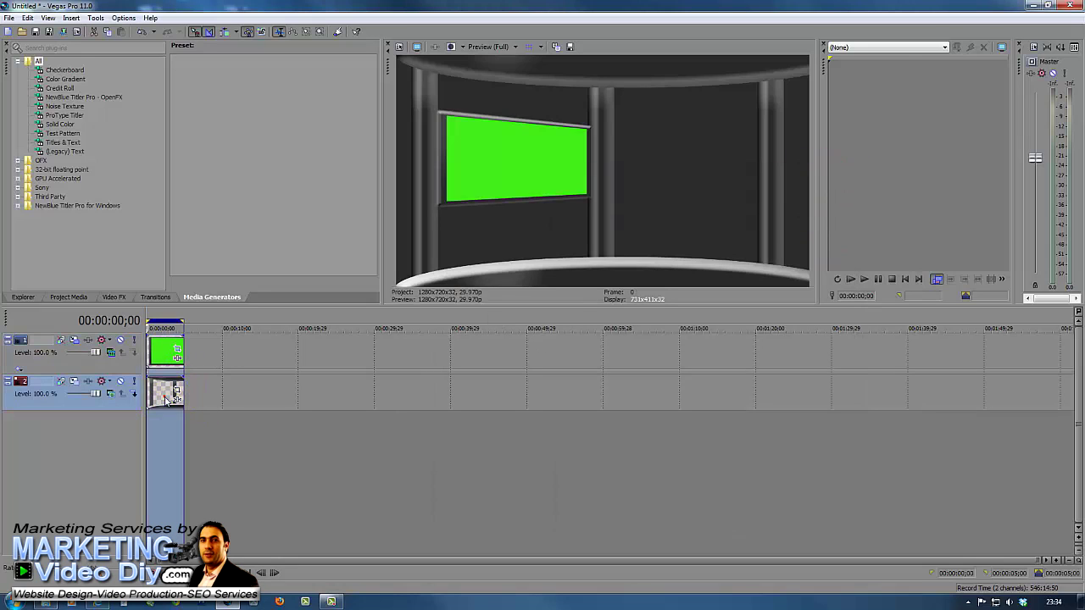
pyautogui.press('space')
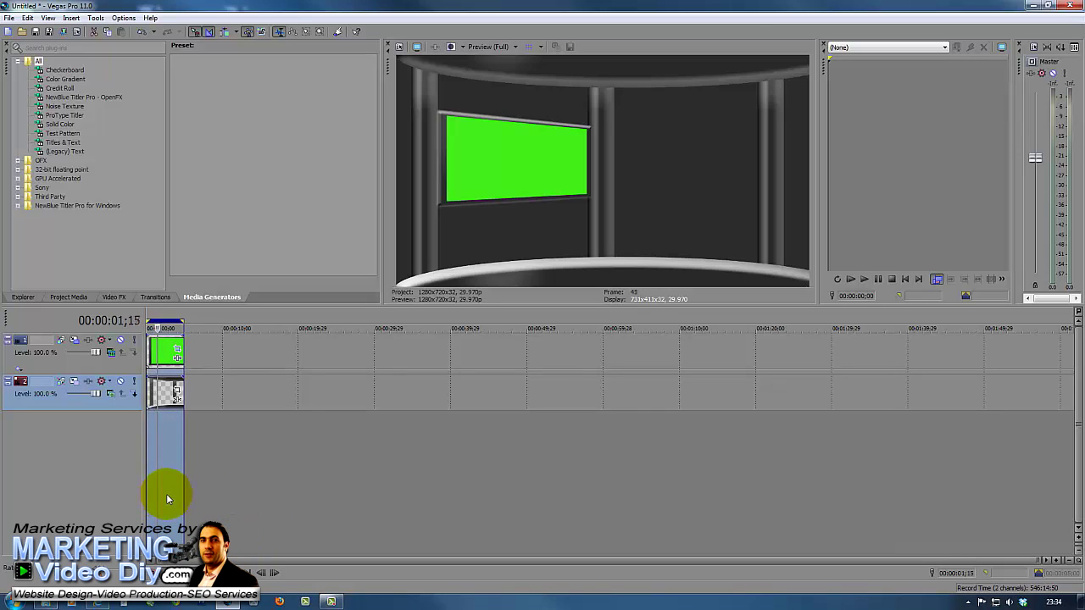
pyautogui.press('space')
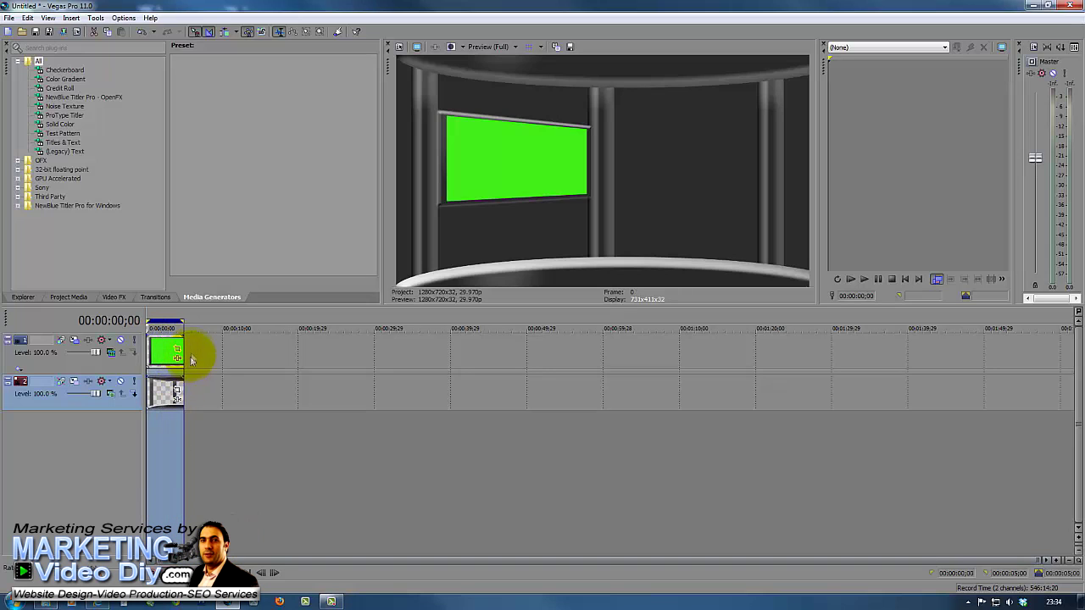
# Lengthen the TV and studio clips to a shared end, extend the loop region, and play back
pyautogui.moveTo(187, 354)
pyautogui.mouseDown()
pyautogui.moveTo(209, 354)
pyautogui.moveTo(200, 353)
pyautogui.mouseUp()
pyautogui.moveTo(181, 390); pyautogui.dragTo(216, 399)
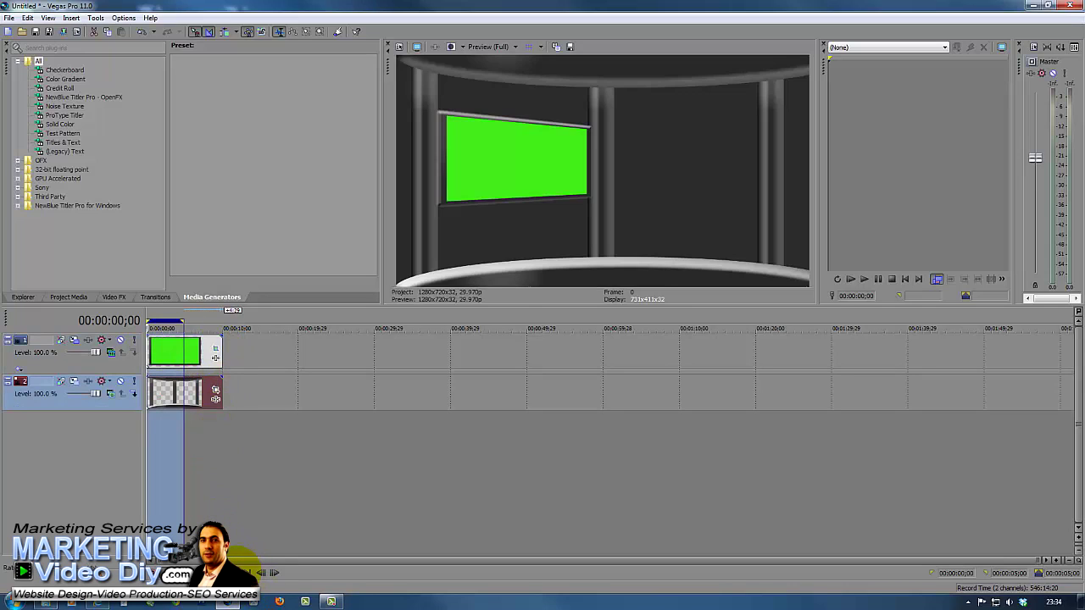
pyautogui.press('Escape')
pyautogui.moveTo(183, 319); pyautogui.dragTo(216, 318)
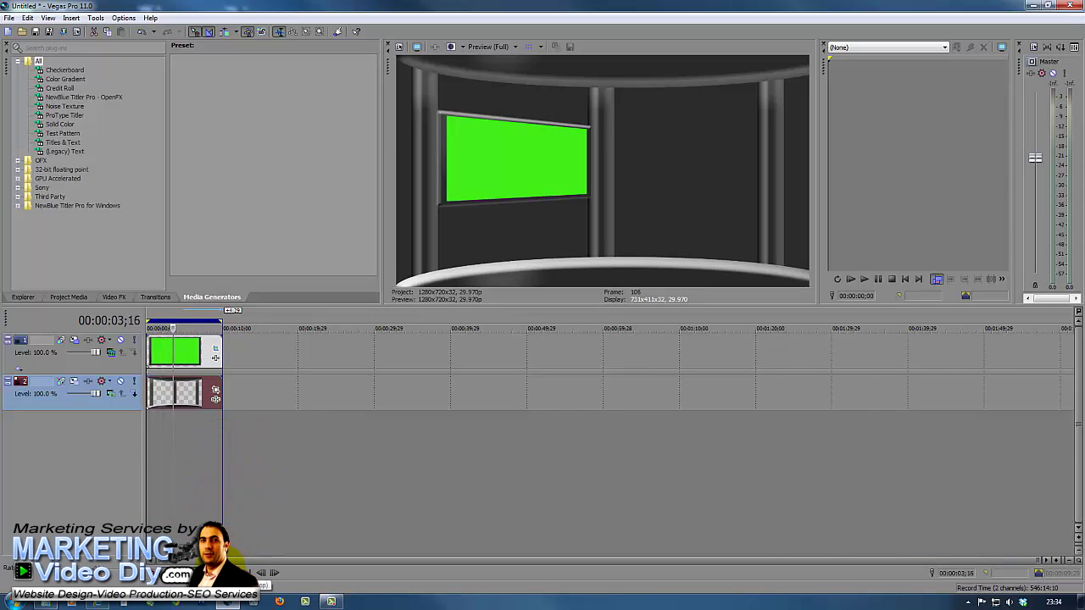
pyautogui.press('space')
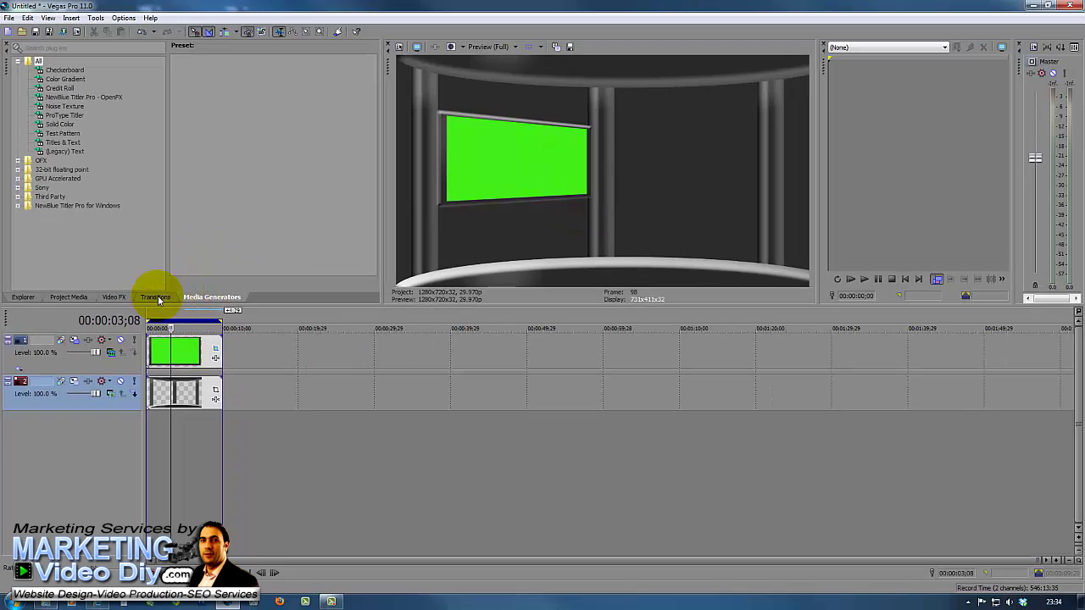
# Add the Noise Texture Soft Clouds preset as a new track below the studio
pyautogui.click(59, 125)
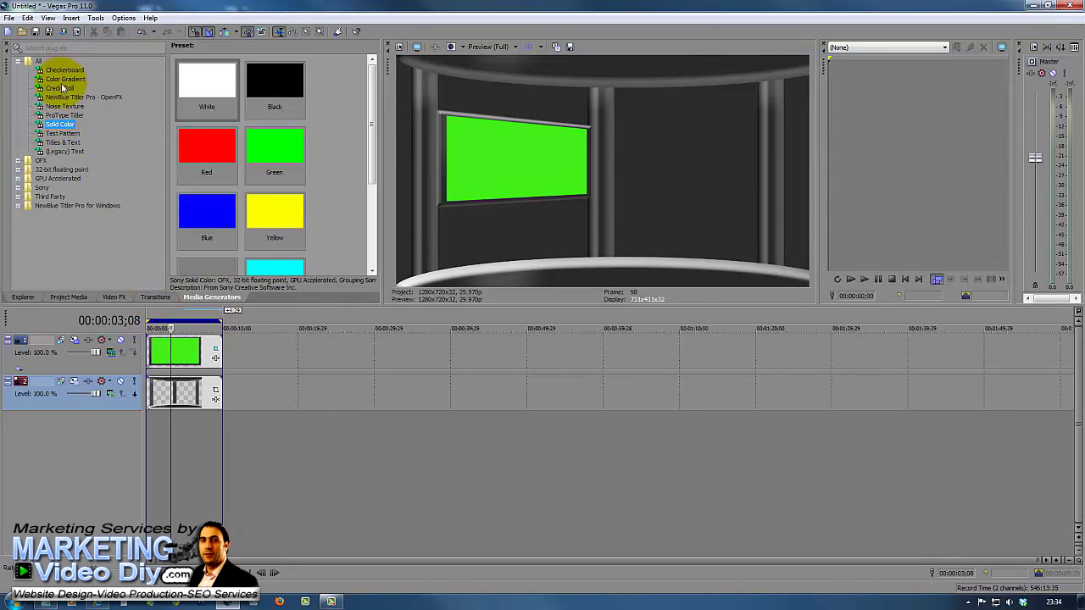
pyautogui.click(61, 106)
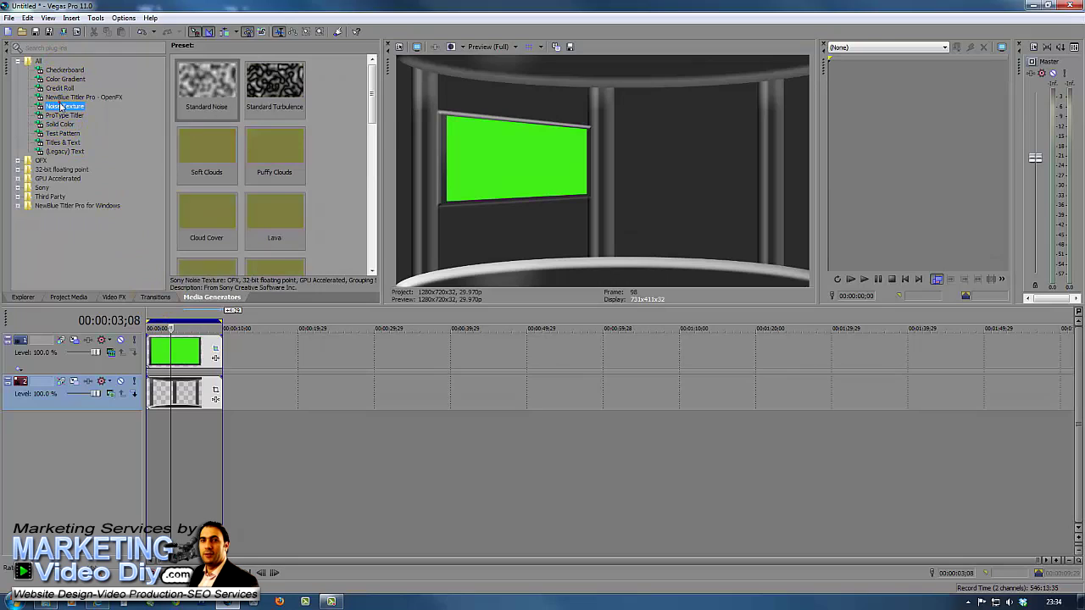
pyautogui.click(216, 157)
pyautogui.moveTo(284, 409); pyautogui.dragTo(142, 424)
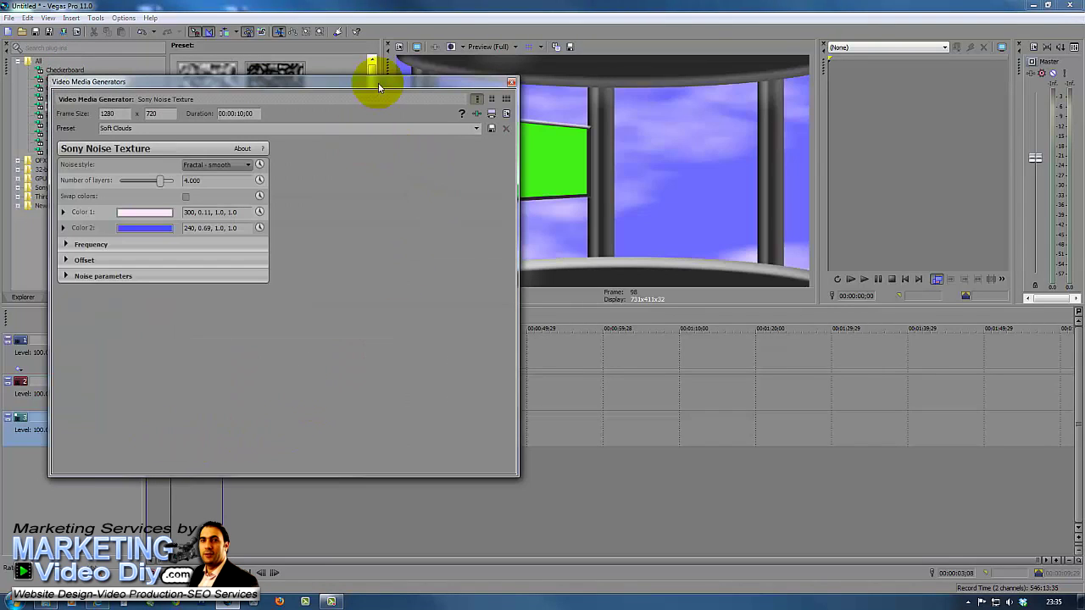
# Reposition and resize the Video Media Generators settings window
pyautogui.click(378, 82)
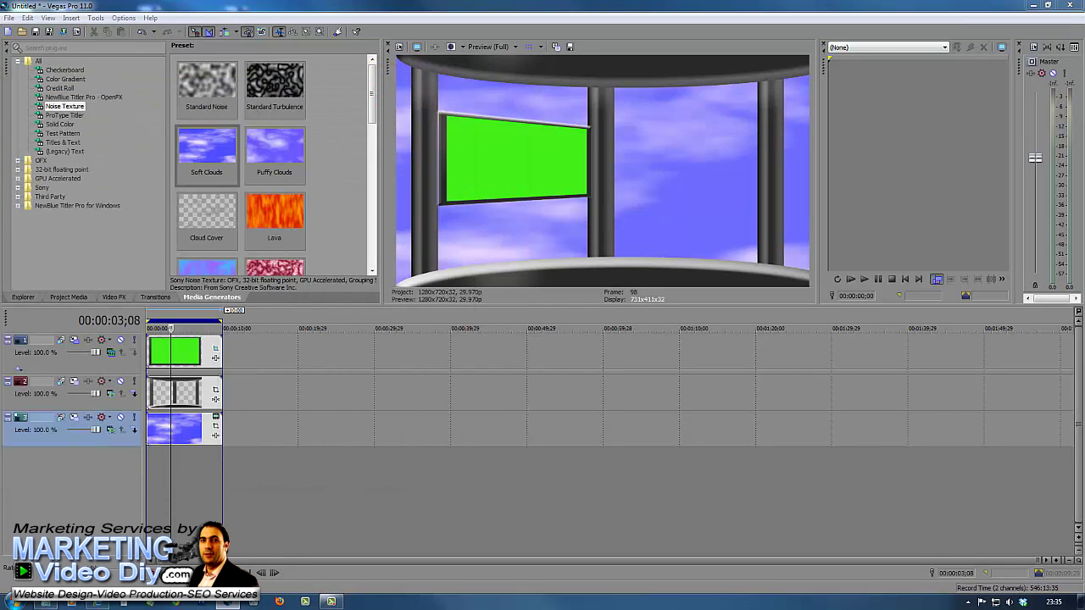
pyautogui.moveTo(379, 82)
pyautogui.mouseDown()
pyautogui.moveTo(327, 85)
pyautogui.moveTo(394, 93)
pyautogui.mouseUp()
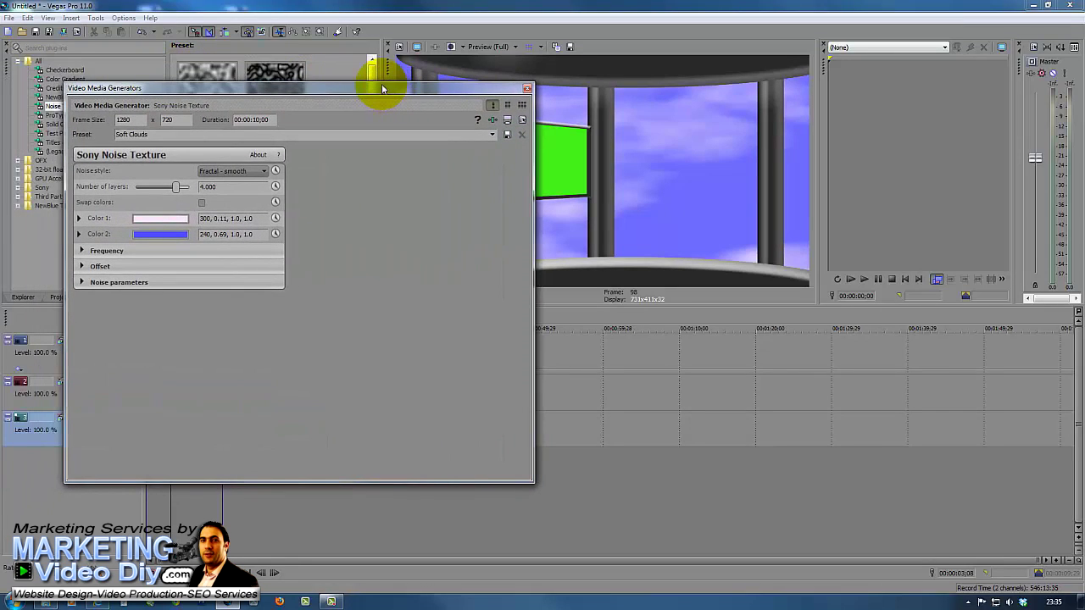
pyautogui.moveTo(385, 82); pyautogui.dragTo(585, 297)
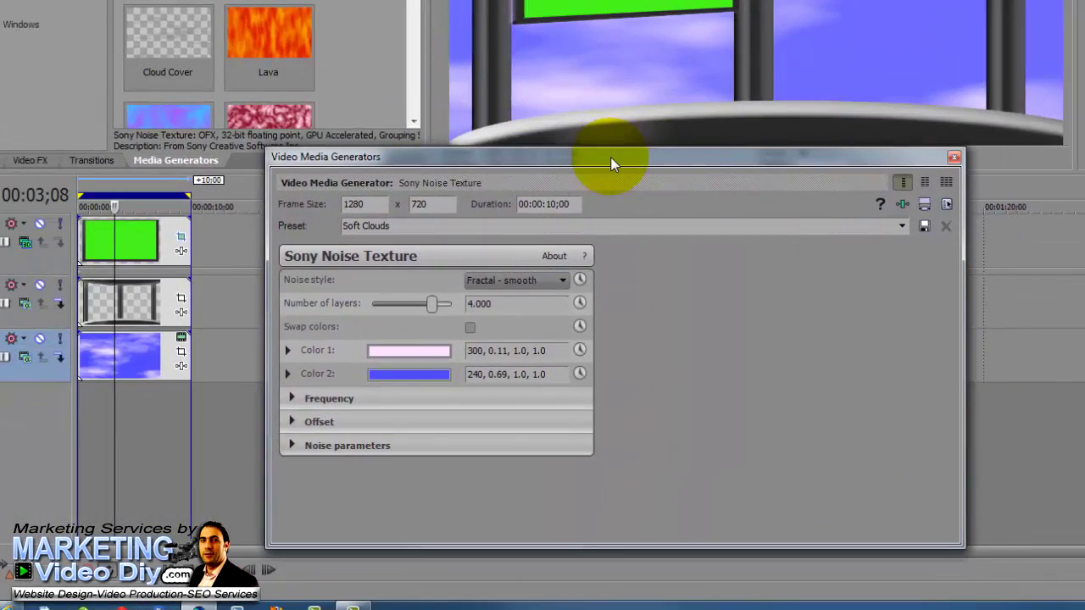
# Expand the noise texture's Offset settings and enlarge the generator window
pyautogui.moveTo(610, 157); pyautogui.dragTo(519, 127)
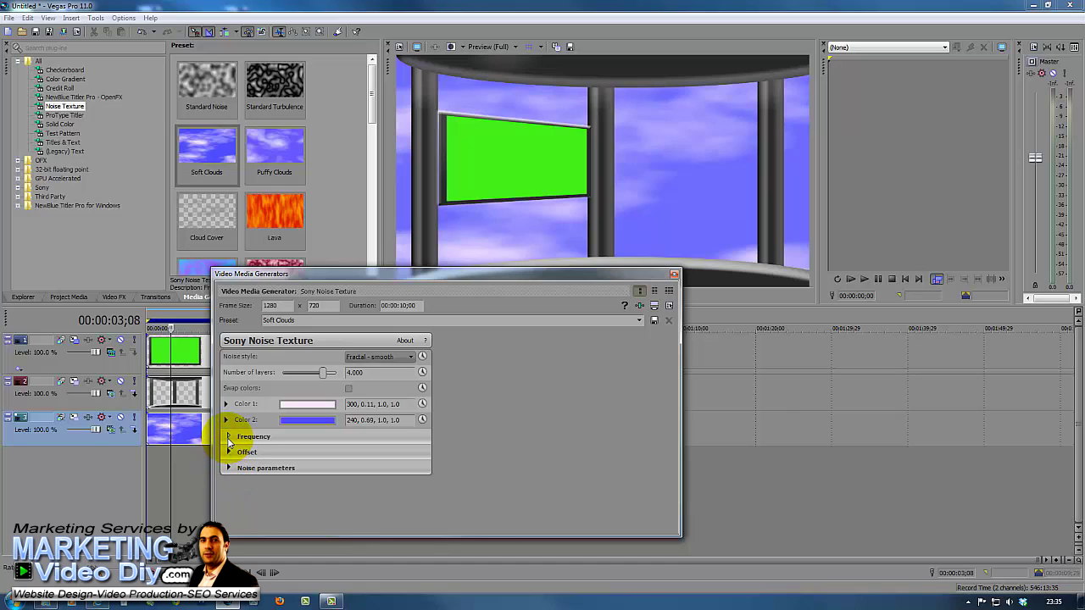
pyautogui.click(228, 436)
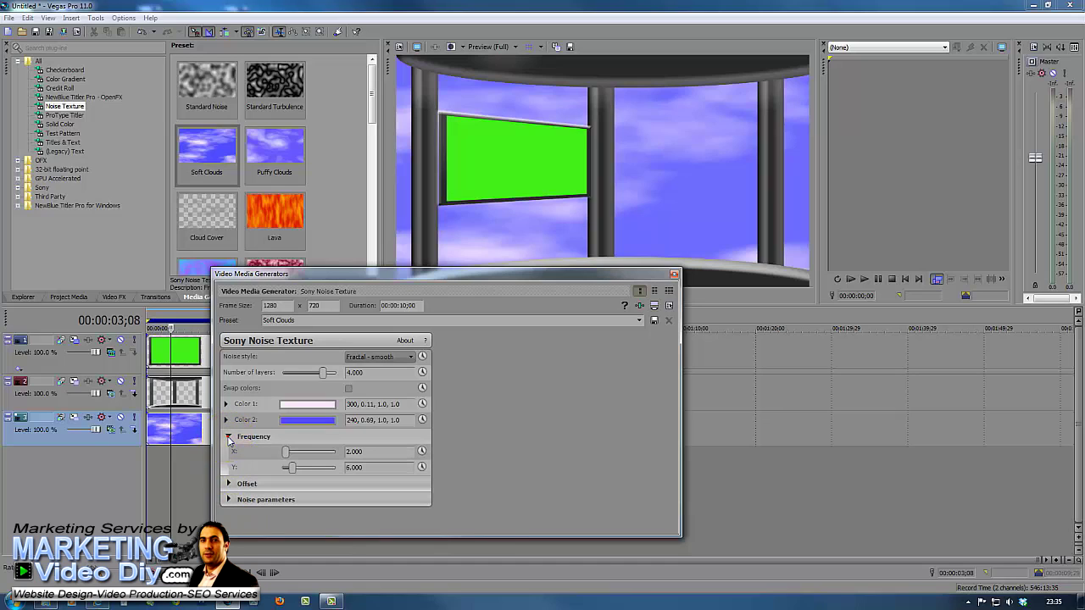
pyautogui.click(228, 437)
pyautogui.click(229, 452)
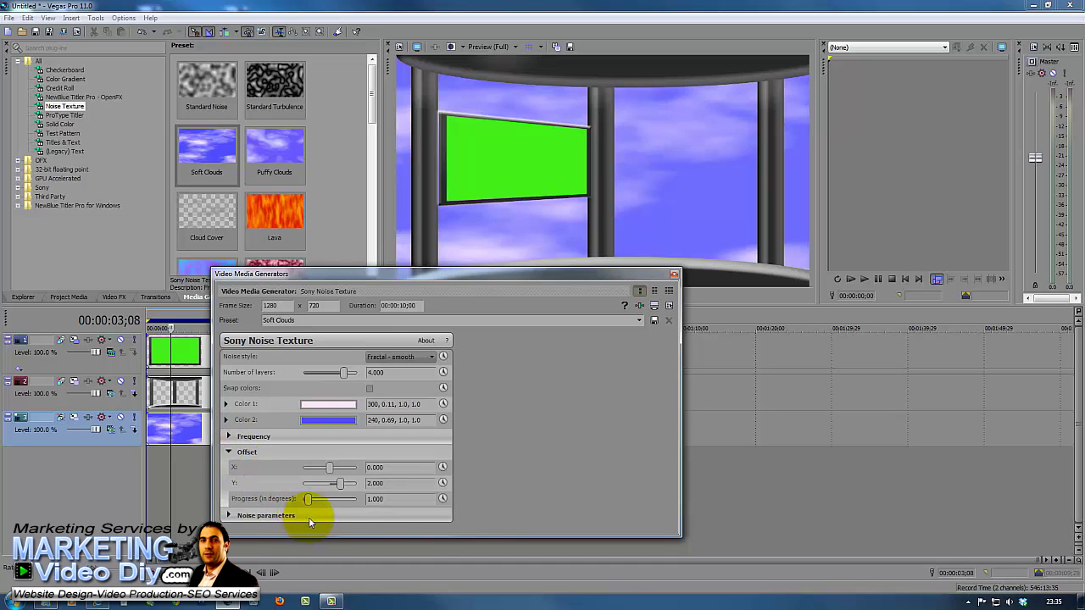
pyautogui.moveTo(548, 274); pyautogui.dragTo(497, 222)
pyautogui.moveTo(629, 488); pyautogui.dragTo(754, 541)
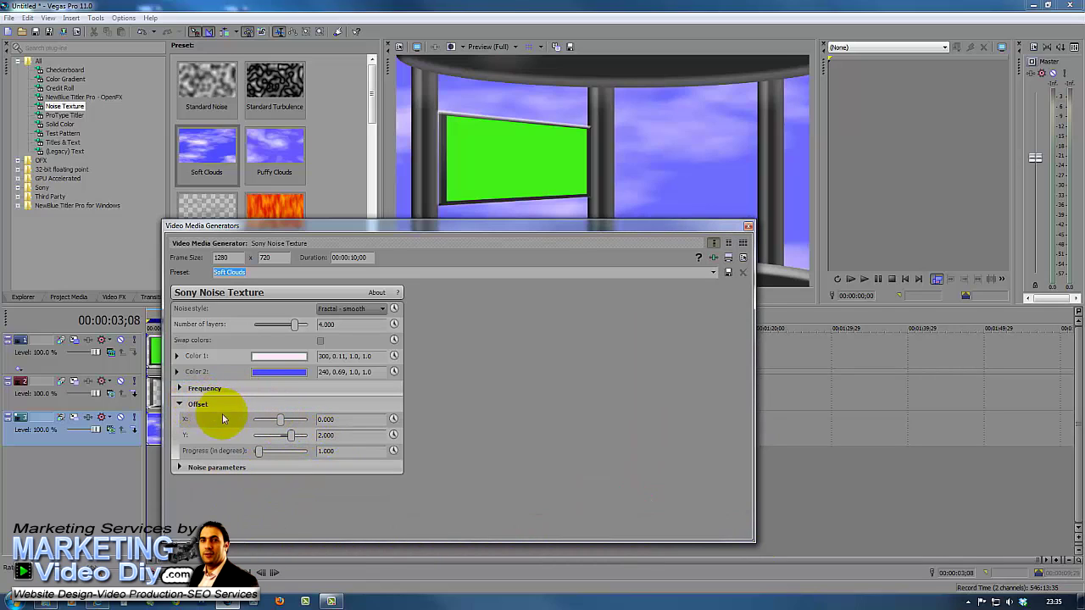
# Keyframe offset Progress from 1.000 to 2.000 at the clip end, then close the settings
pyautogui.click(393, 450)
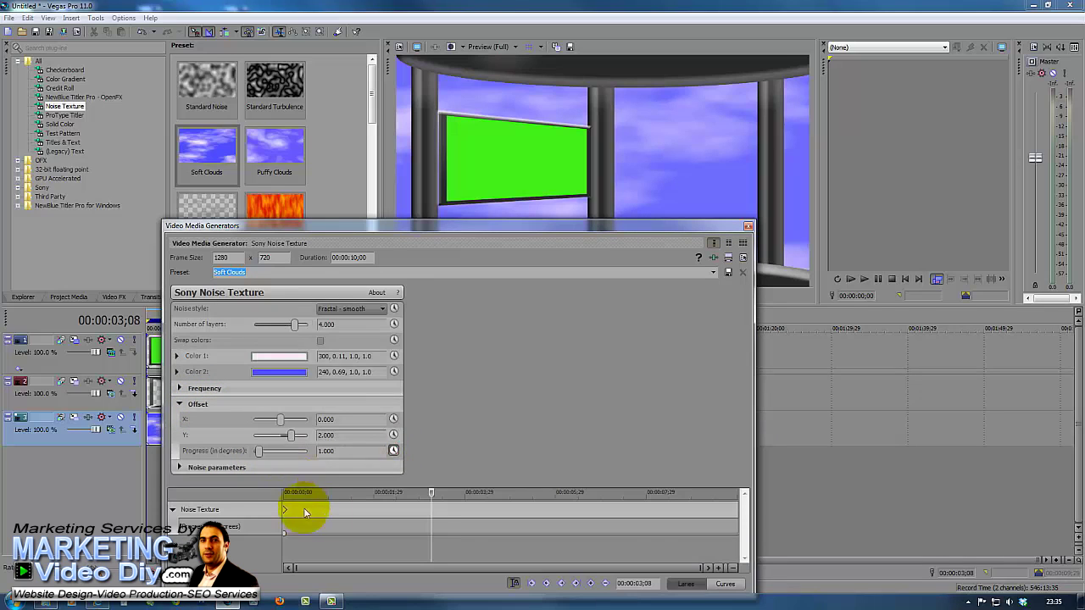
pyautogui.moveTo(431, 495); pyautogui.dragTo(735, 495)
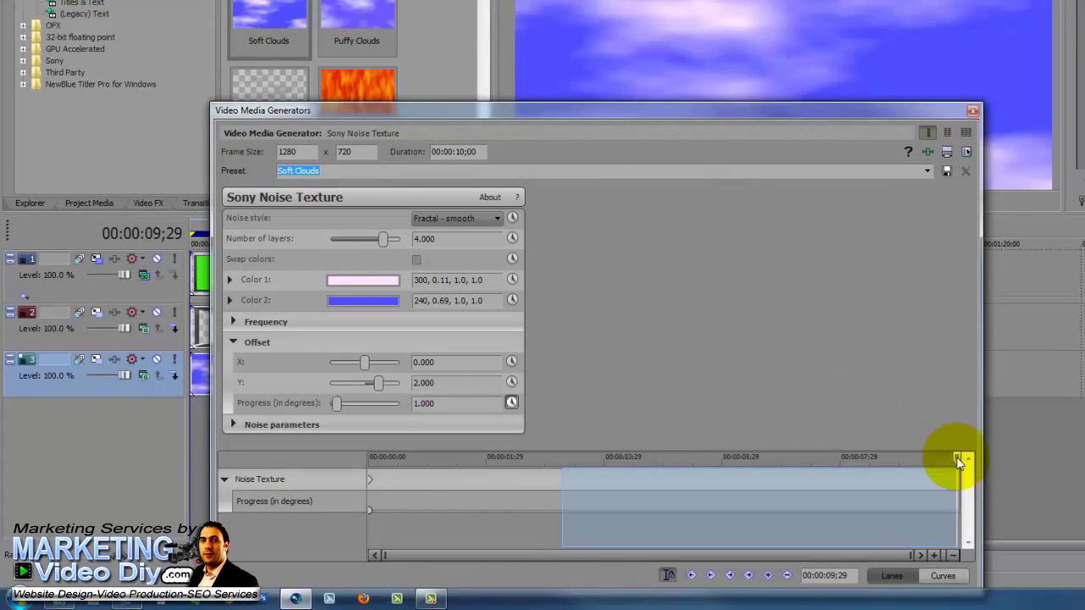
pyautogui.moveTo(958, 462); pyautogui.dragTo(959, 462)
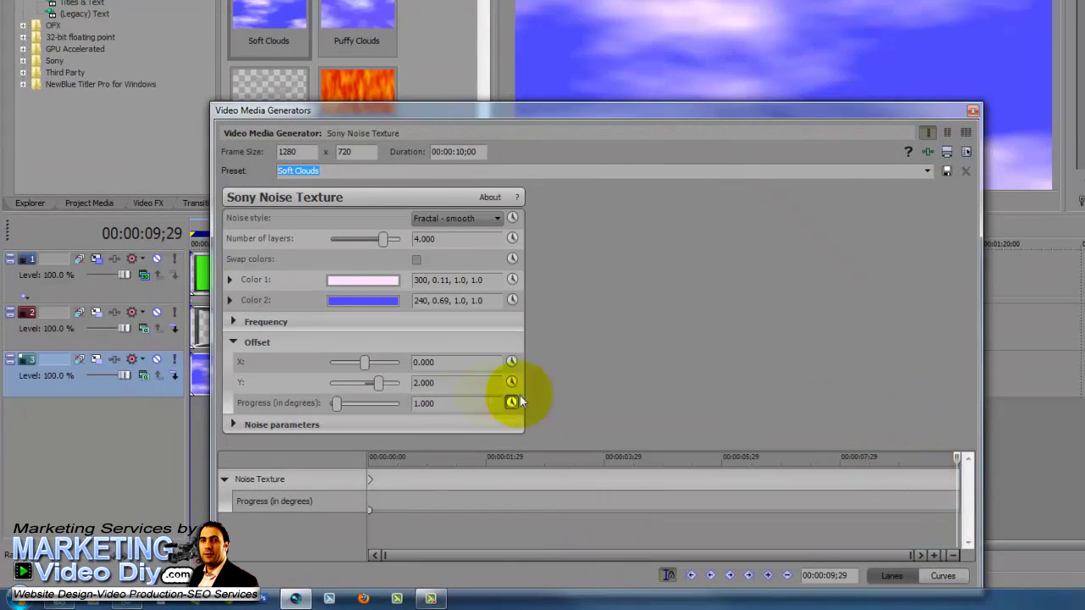
pyautogui.moveTo(337, 403); pyautogui.dragTo(344, 404)
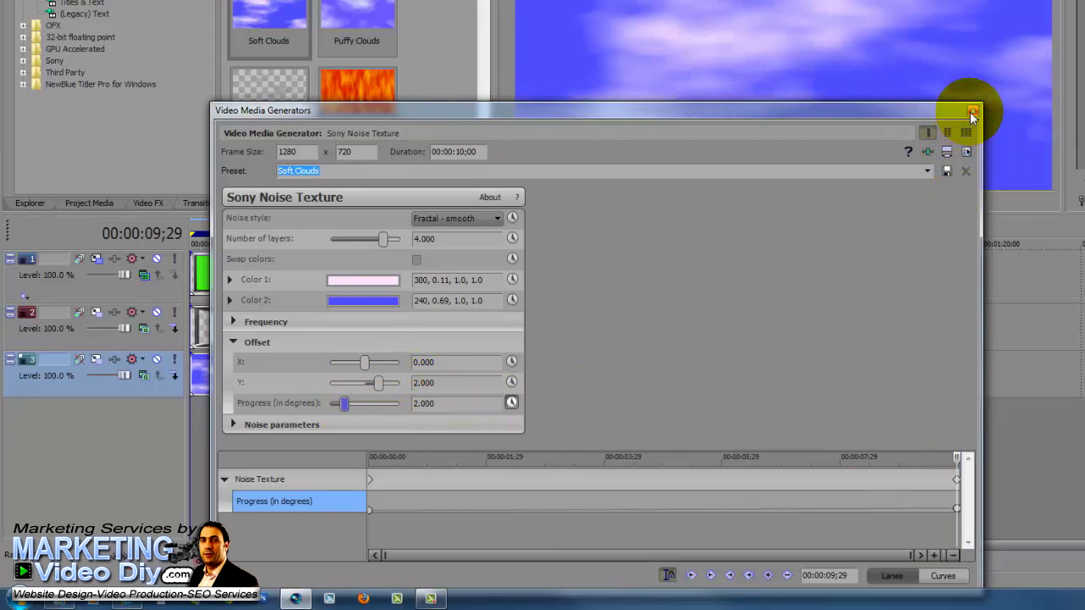
pyautogui.click(972, 113)
pyautogui.click(223, 460)
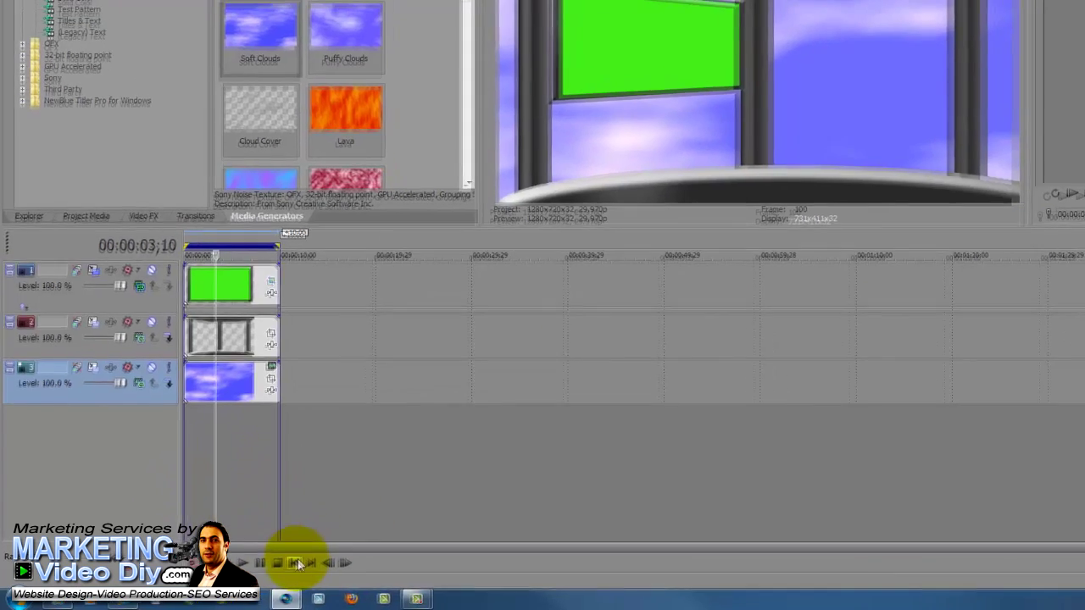
pyautogui.click(303, 561)
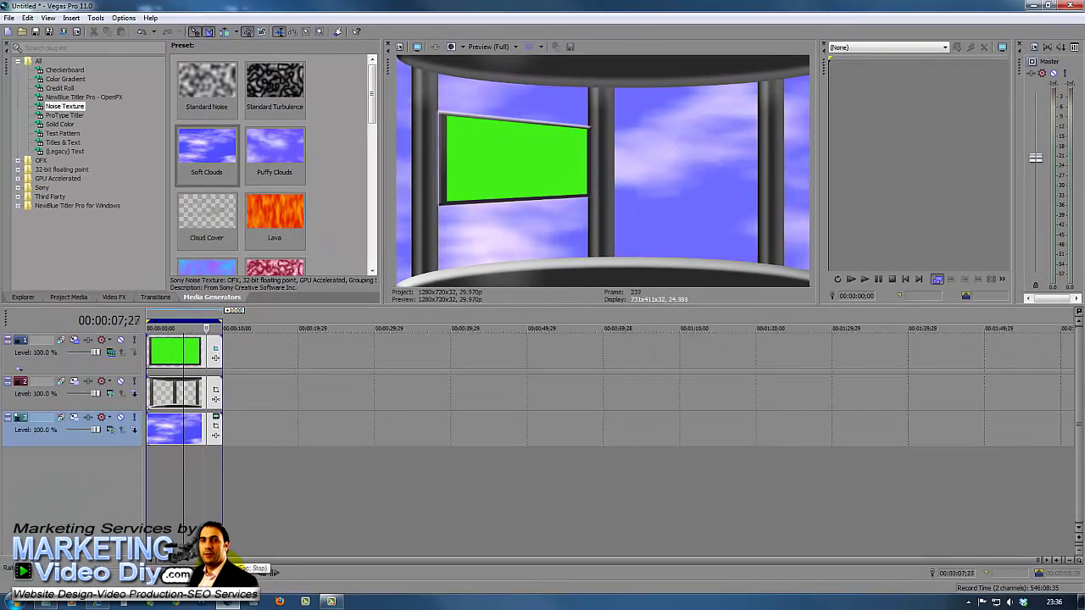
pyautogui.press('space')
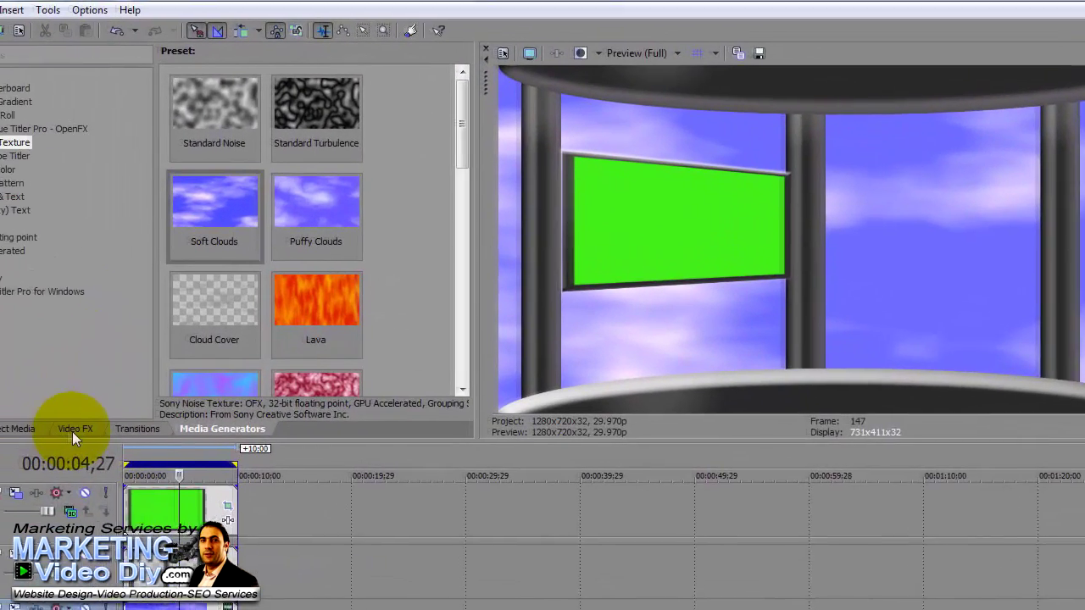
# Drag the Bump Map Spotlight Up (flat) preset from Video FX onto the track 2 studio clip
pyautogui.click(99, 326)
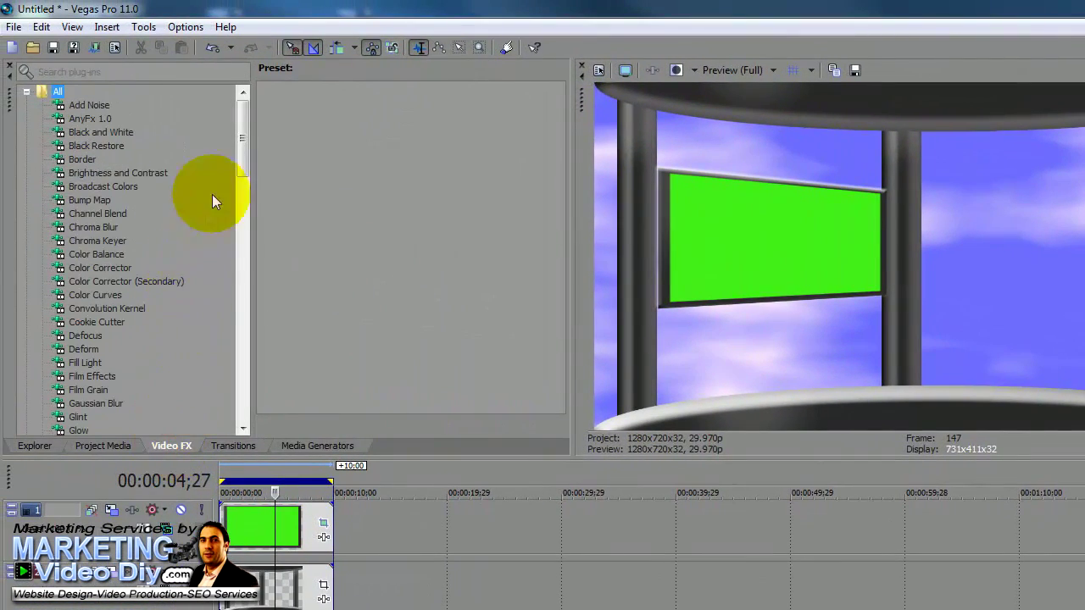
pyautogui.moveTo(240, 134); pyautogui.dragTo(253, 155)
pyautogui.click(100, 105)
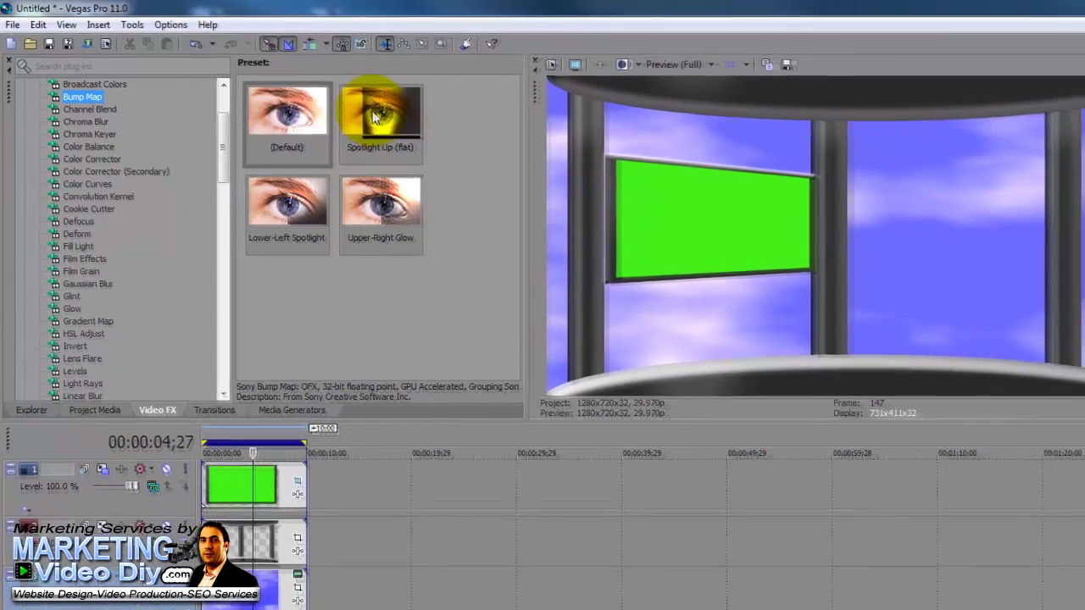
pyautogui.moveTo(376, 117); pyautogui.dragTo(242, 531)
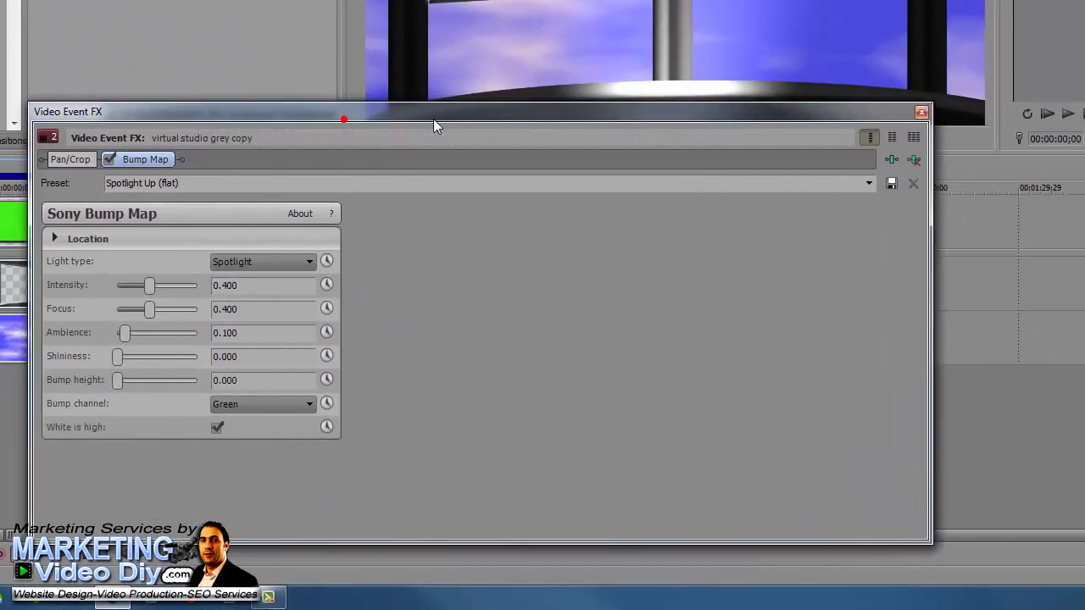
# In the Bump Map settings, raise shininess to 0.168, intensity to 0.505 and bump height to 0.211, keeping focus at 1.000
pyautogui.moveTo(433, 125); pyautogui.dragTo(495, 124)
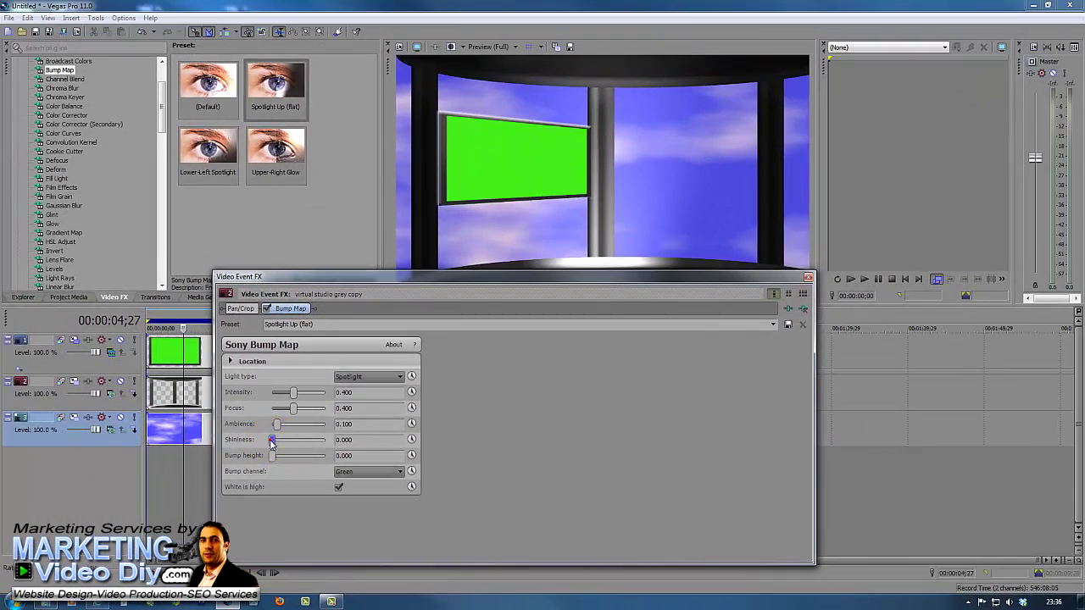
pyautogui.moveTo(271, 441); pyautogui.dragTo(279, 441)
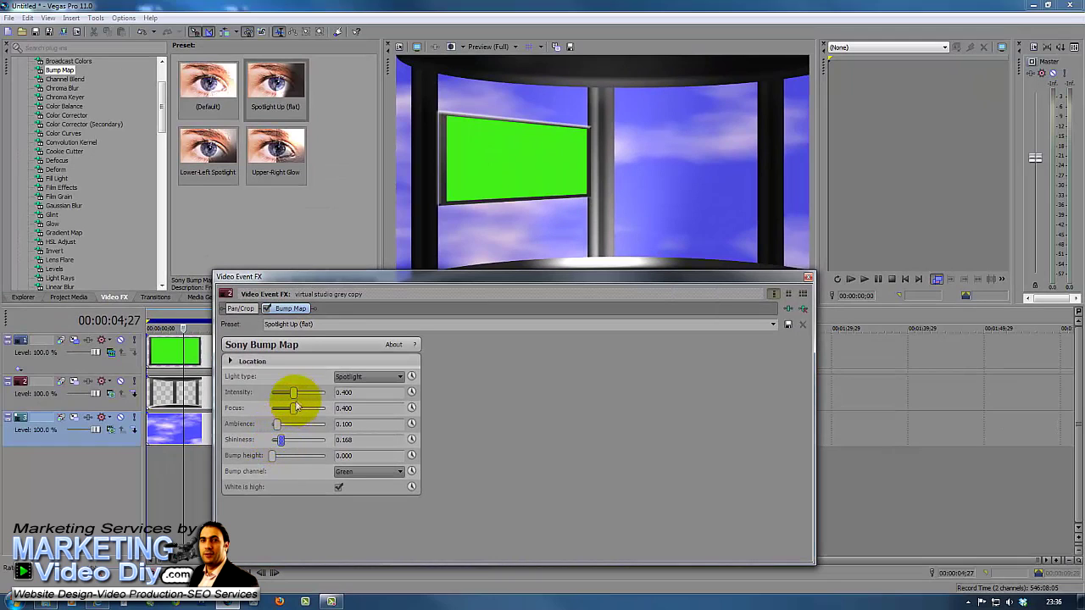
pyautogui.moveTo(296, 396)
pyautogui.mouseDown()
pyautogui.moveTo(325, 396)
pyautogui.moveTo(299, 392)
pyautogui.moveTo(295, 409)
pyautogui.moveTo(331, 408)
pyautogui.moveTo(298, 393)
pyautogui.mouseUp()
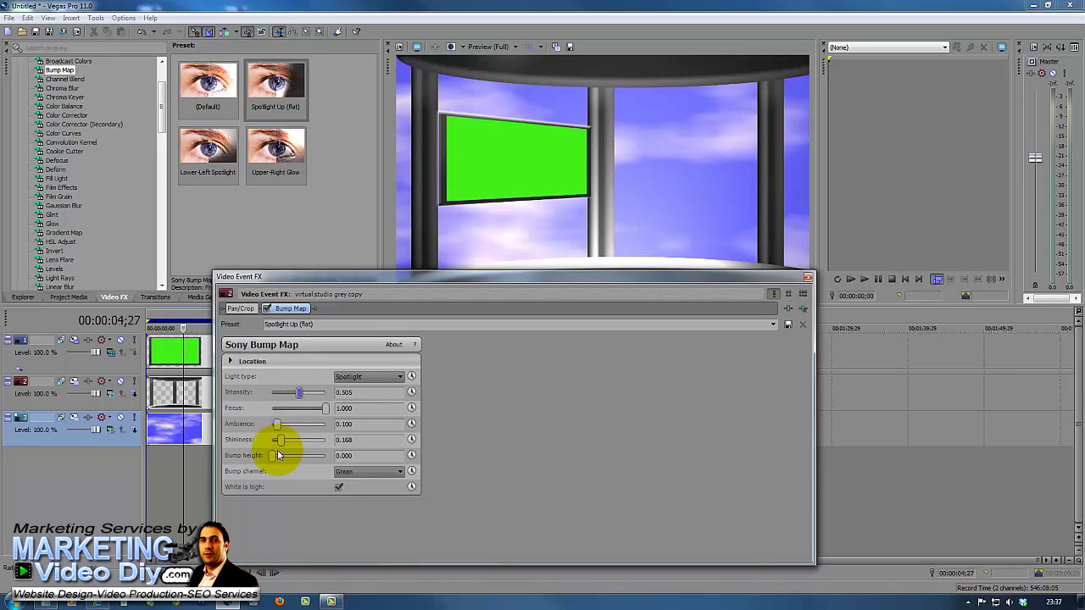
pyautogui.moveTo(274, 458); pyautogui.dragTo(286, 459)
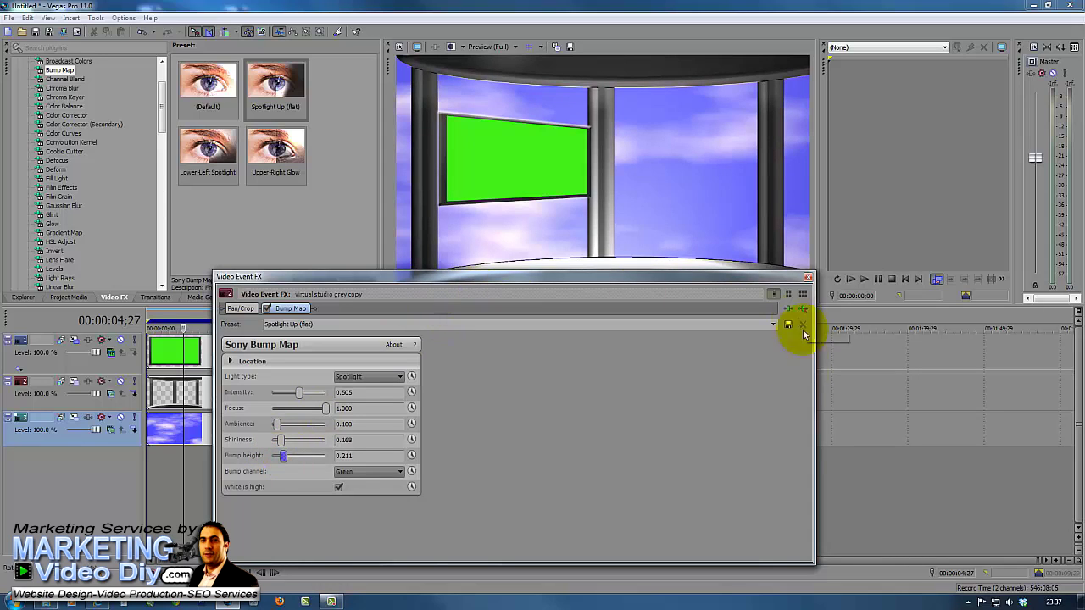
pyautogui.moveTo(809, 560); pyautogui.dragTo(475, 540)
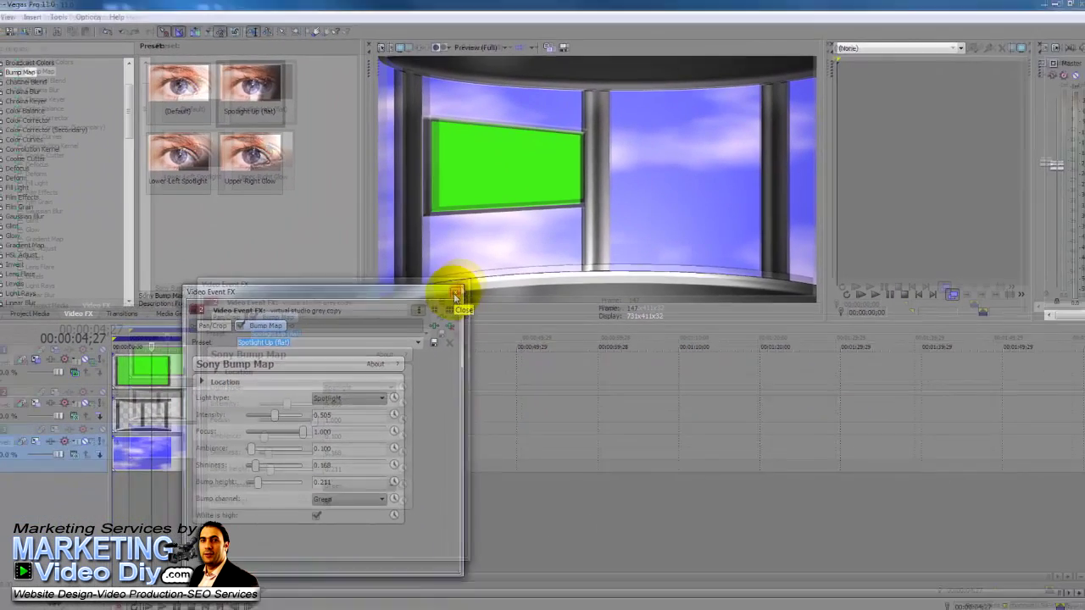
pyautogui.click(262, 509)
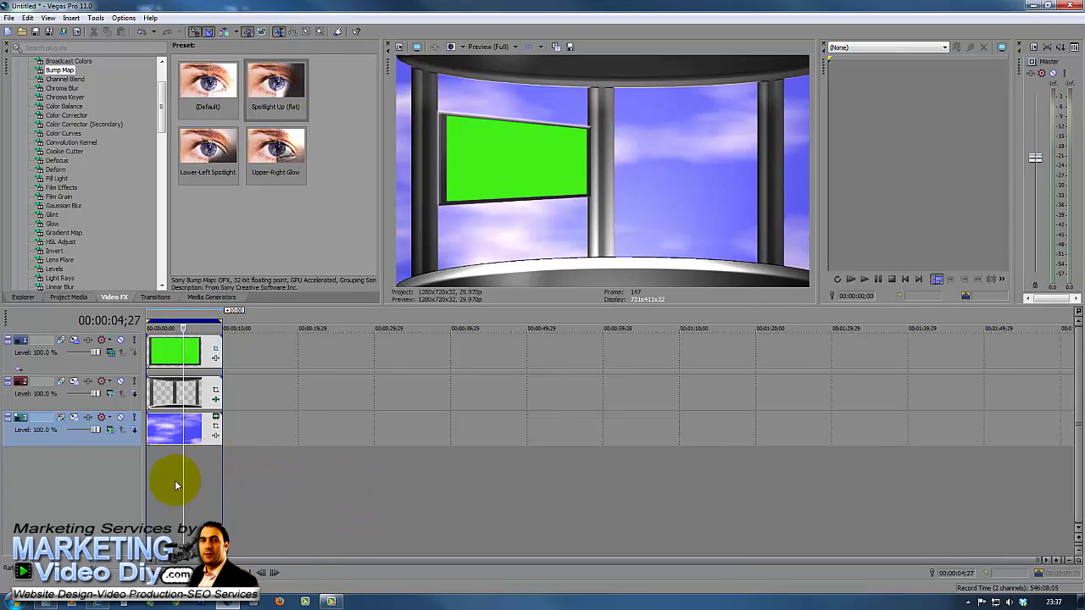
# Start a Render As with the Windows Media Video V11 4.8 Mbps HD 720-24p template, naming the output virtual-studio.wmv
pyautogui.click(8, 17)
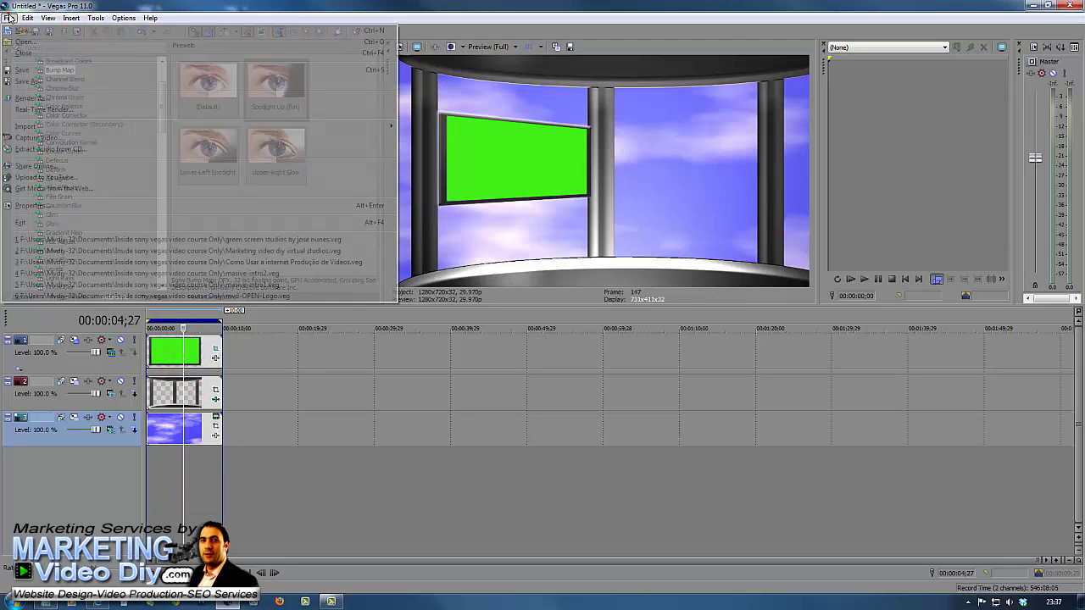
pyautogui.click(30, 98)
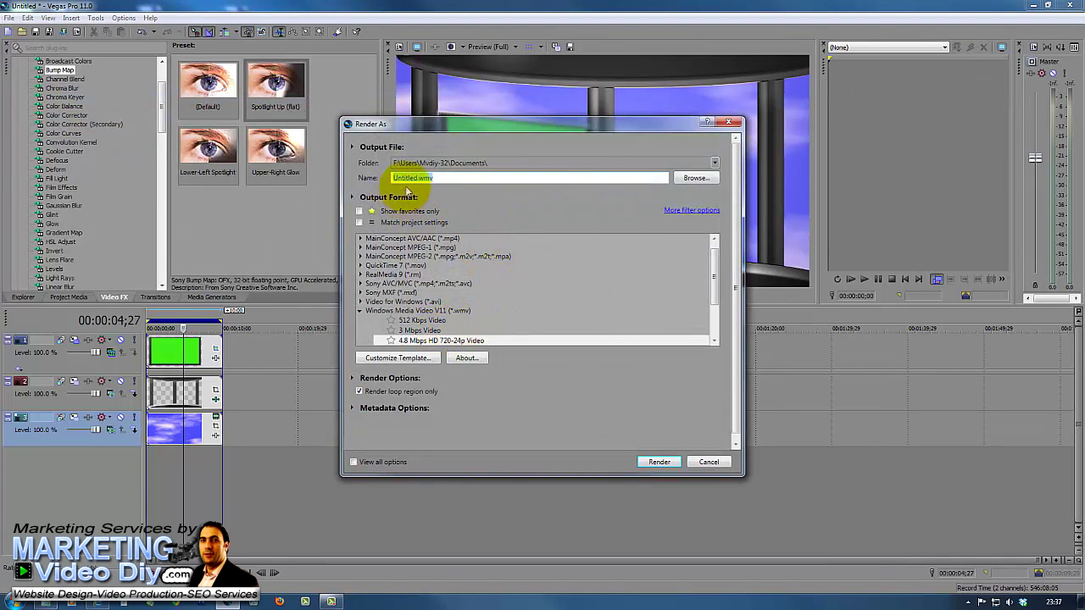
pyautogui.click(395, 178)
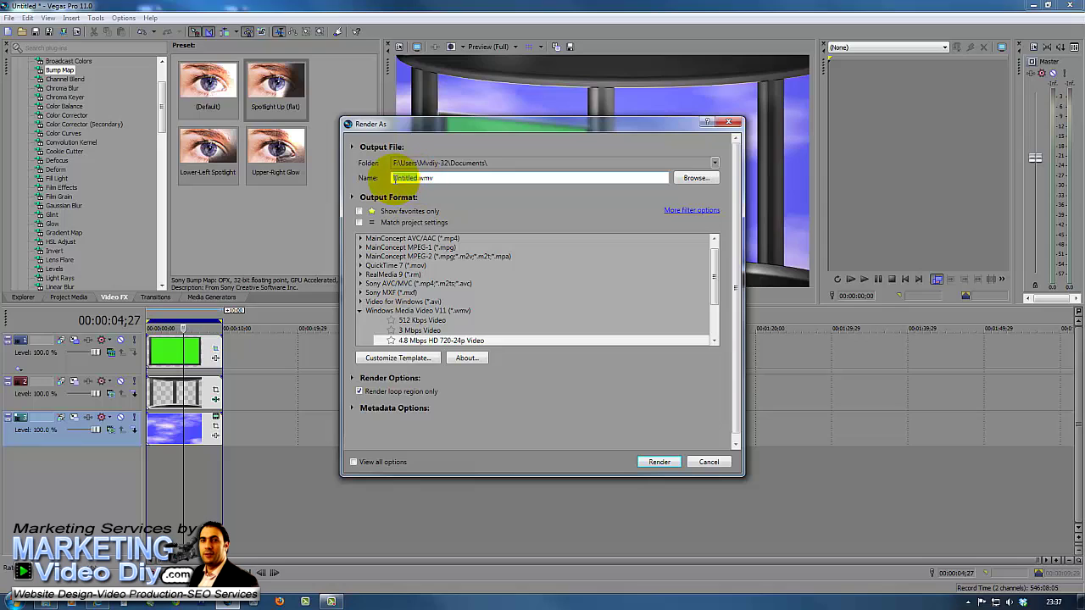
pyautogui.write('virtual-studio')
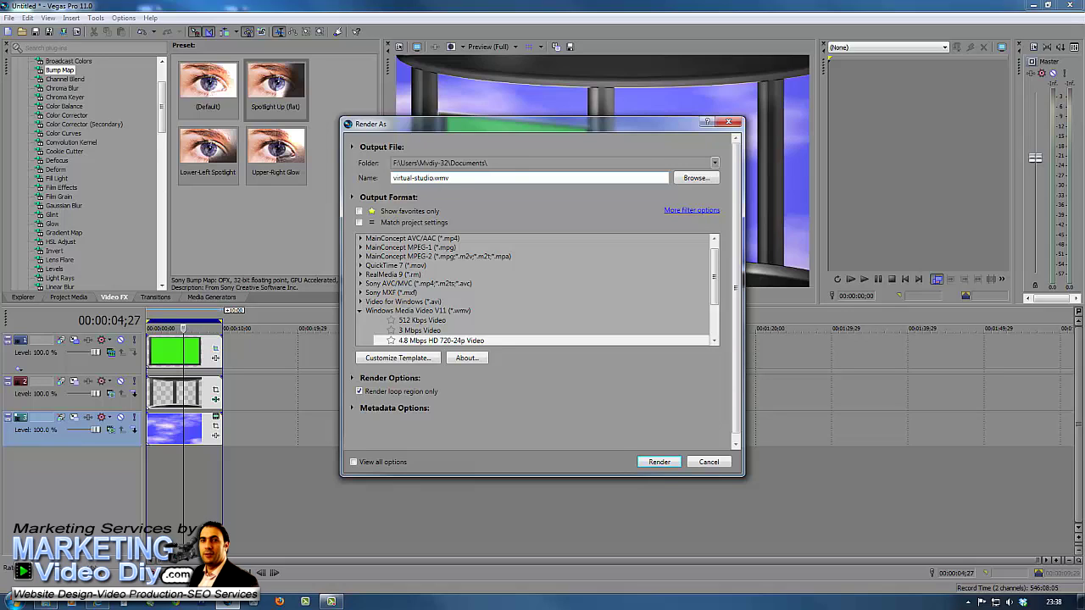
# Start the render of virtual-studio.wmv and let the progress window run
pyautogui.click(660, 463)
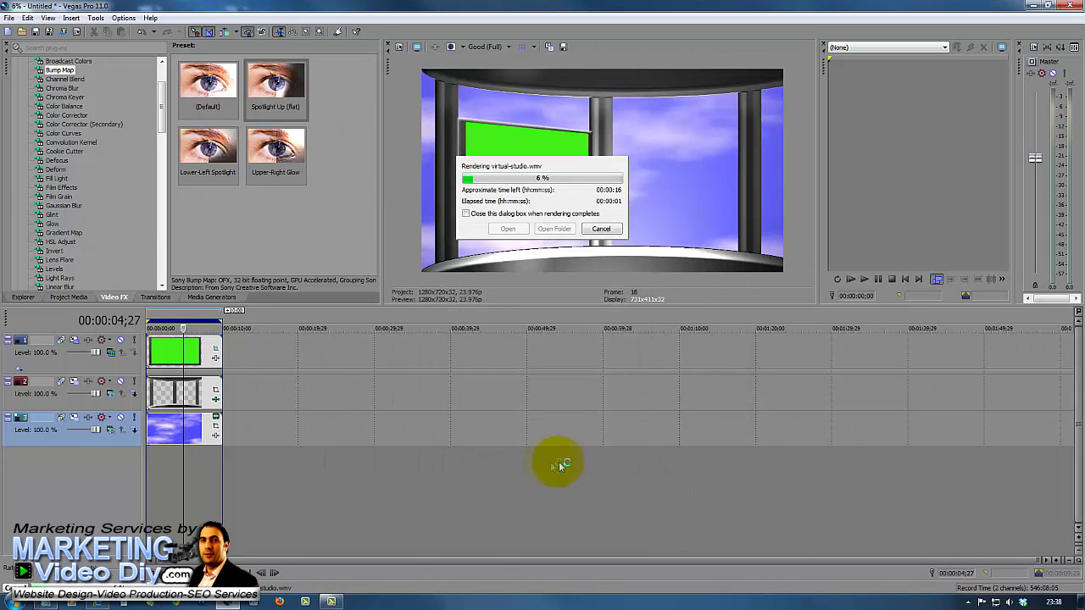